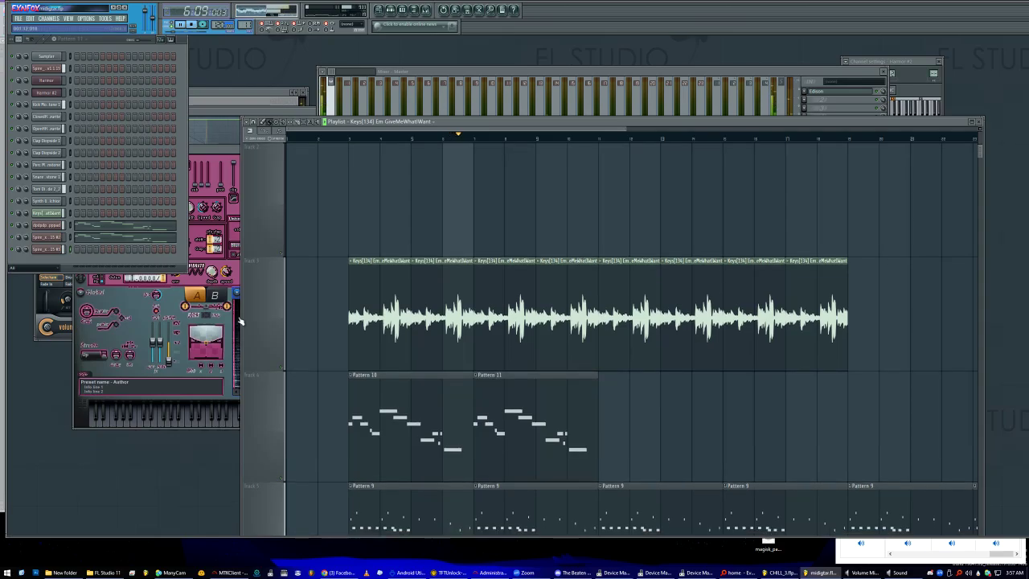
# - Shrink Tracks 2 and 3 to minimal height in the playlist and display more bars of the arrangement
pyautogui.moveTo(280, 367); pyautogui.dragTo(281, 151)
pyautogui.scroll(3, 315, 259)
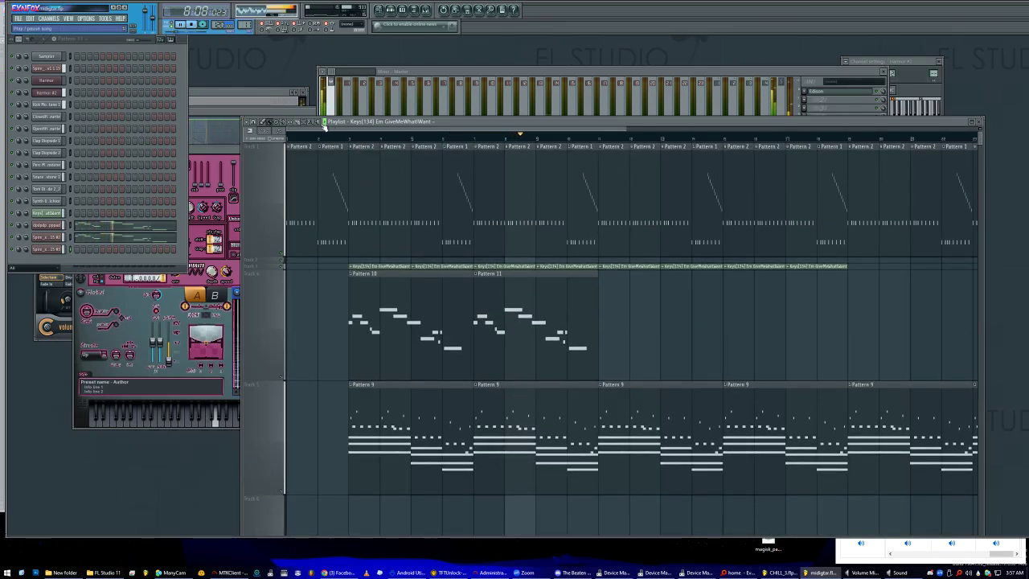
pyautogui.scroll(-2, 319, 210)
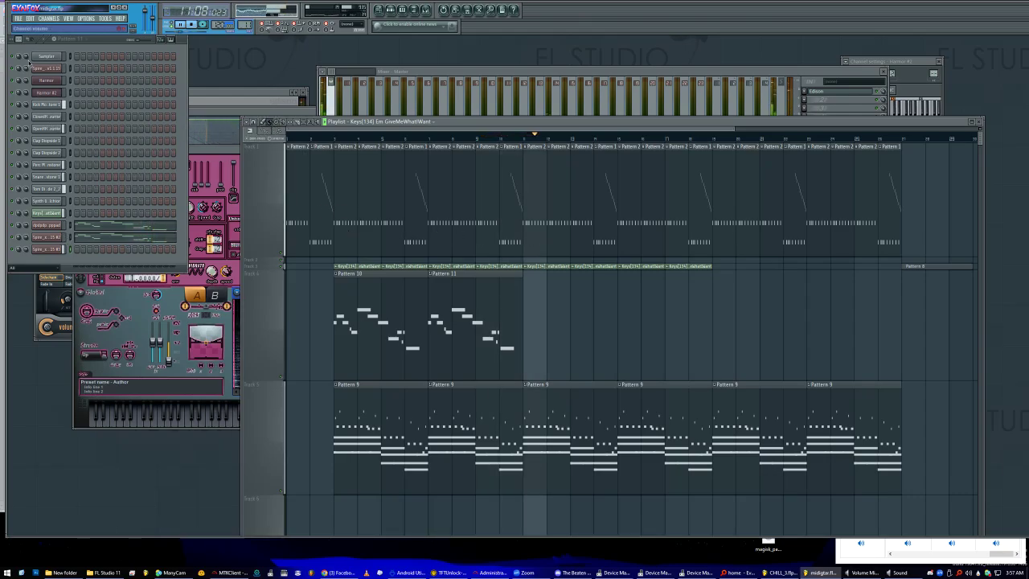
# - Open the project miduu'_3.flp from the Projects folder, discarding the changes to midigtar.flp
pyautogui.click(17, 18)
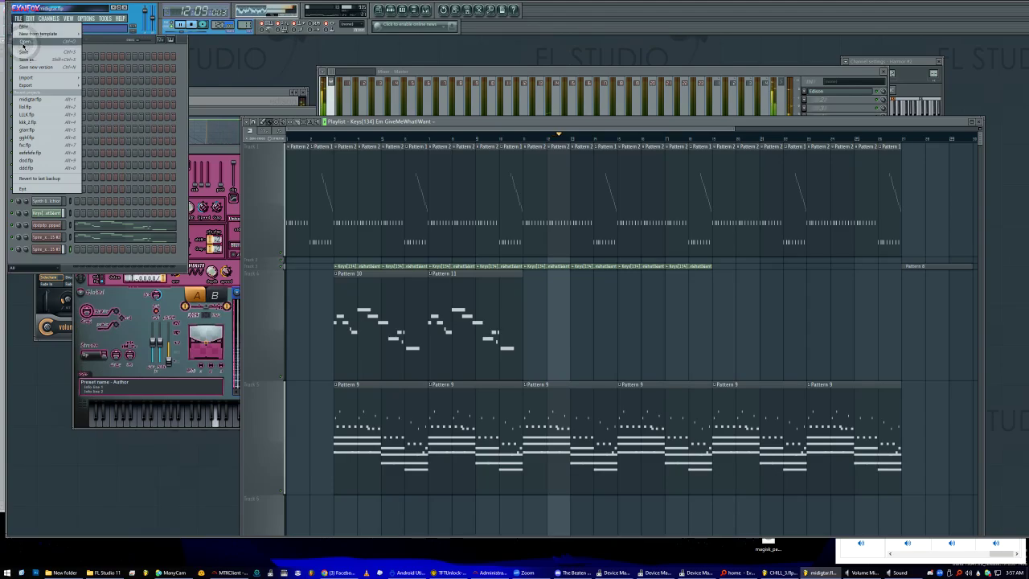
pyautogui.click(26, 41)
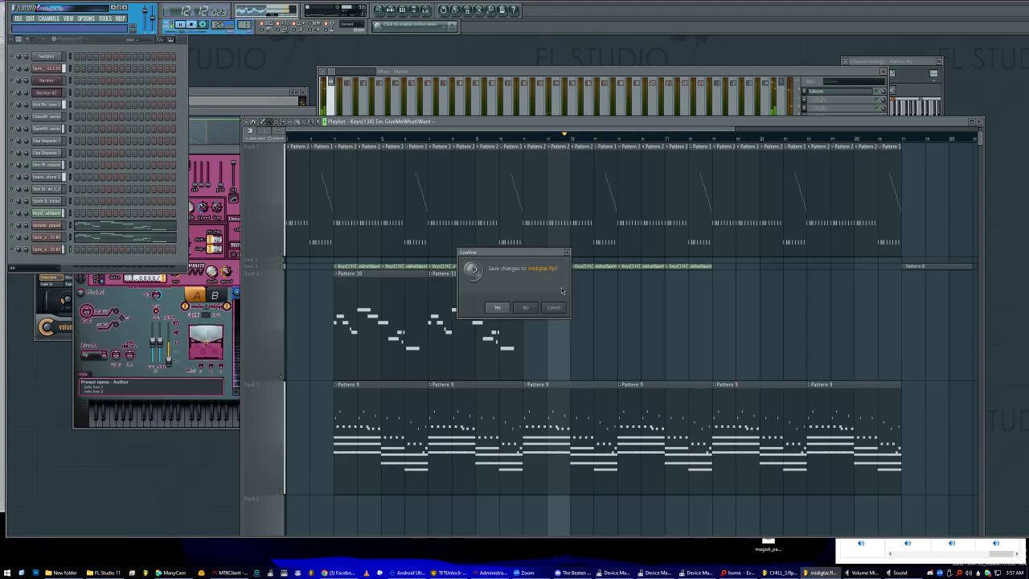
pyautogui.click(525, 307)
pyautogui.scroll(-1, 739, 265)
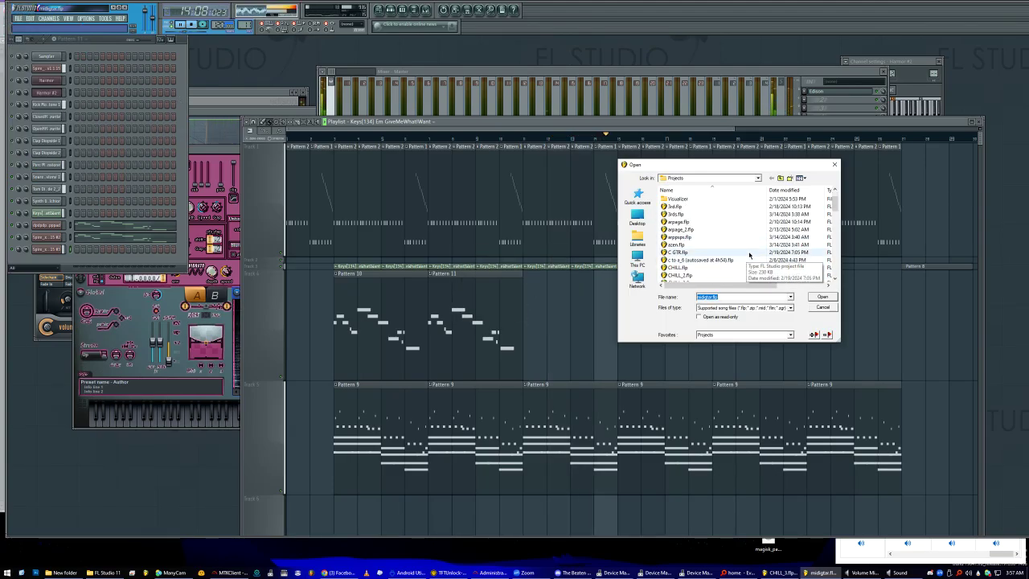
pyautogui.rightClick(749, 256)
pyautogui.click(738, 260)
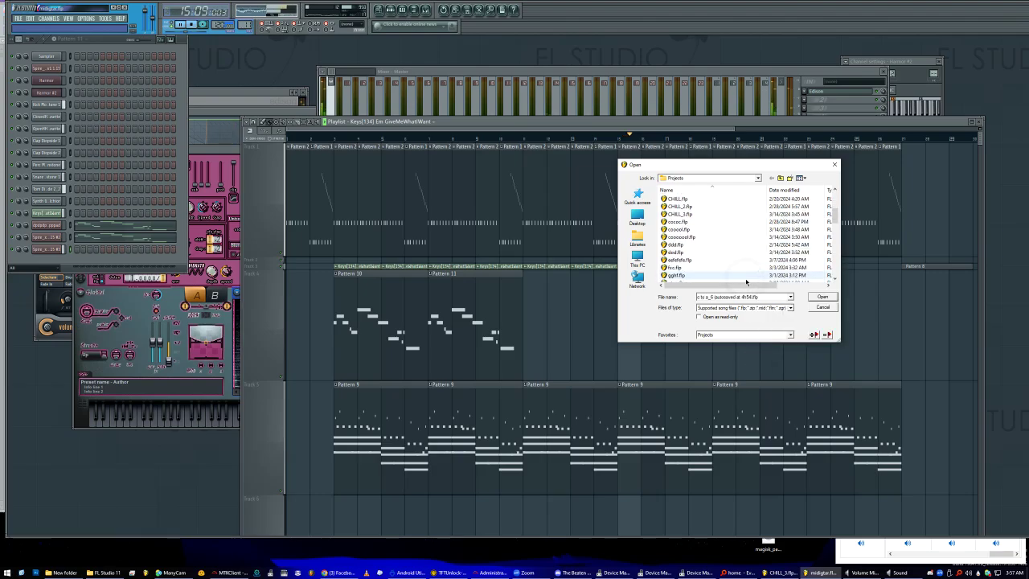
pyautogui.scroll(-6, 739, 260)
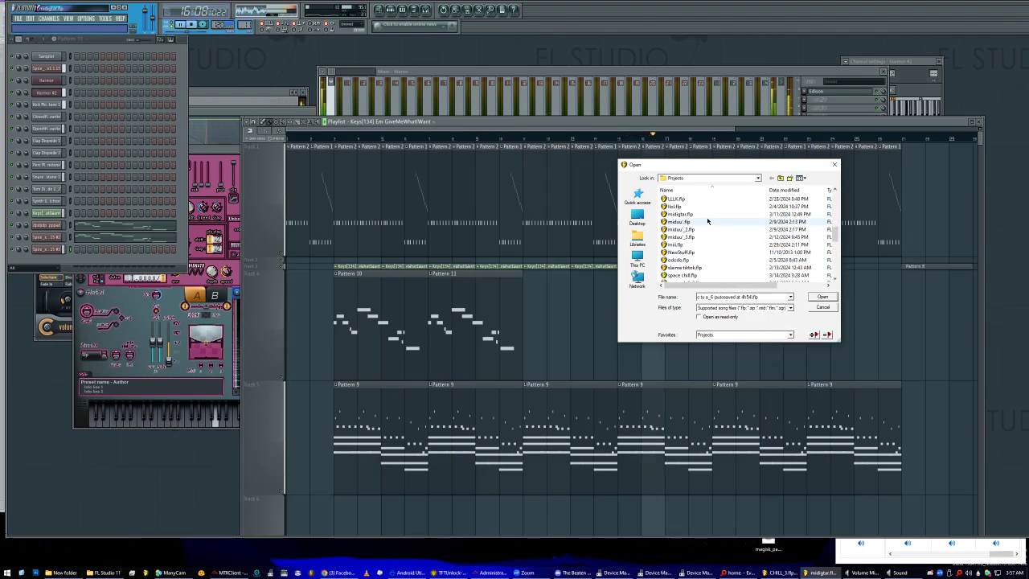
pyautogui.doubleClick(695, 238)
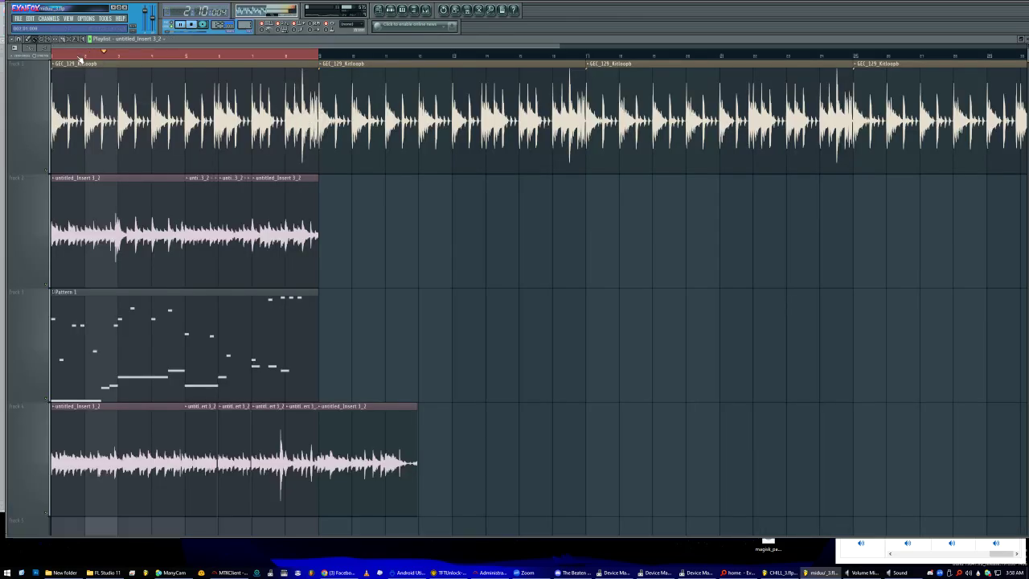
pyautogui.click(76, 38)
pyautogui.rightClick(439, 391)
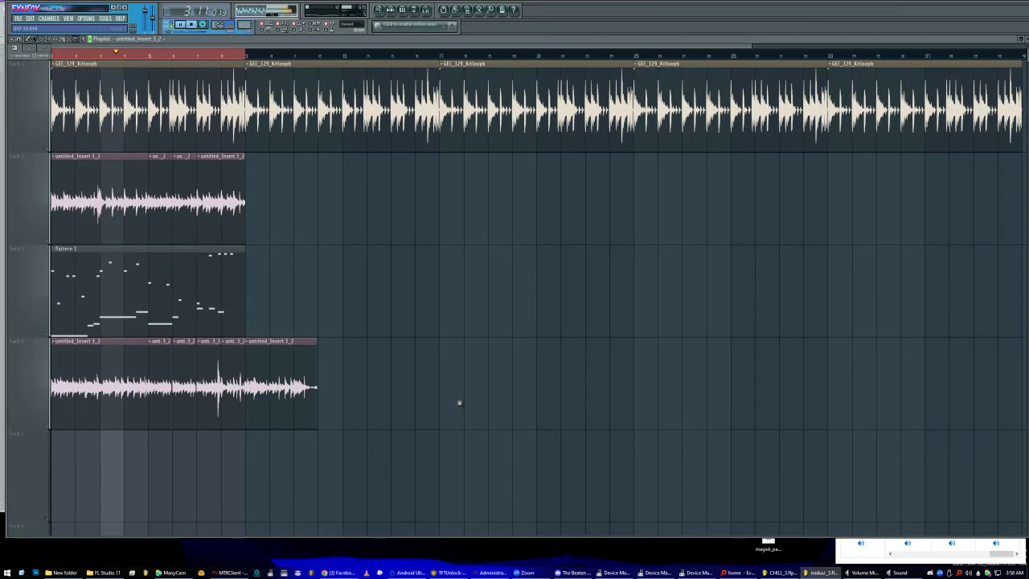
pyautogui.moveTo(355, 434); pyautogui.dragTo(30, 224)
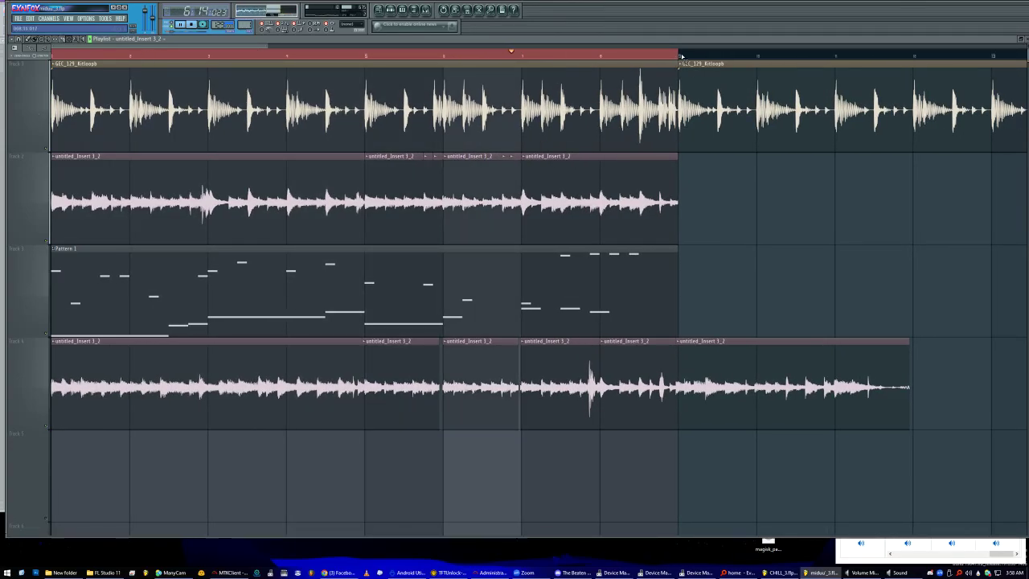
pyautogui.moveTo(681, 56); pyautogui.dragTo(4, 168)
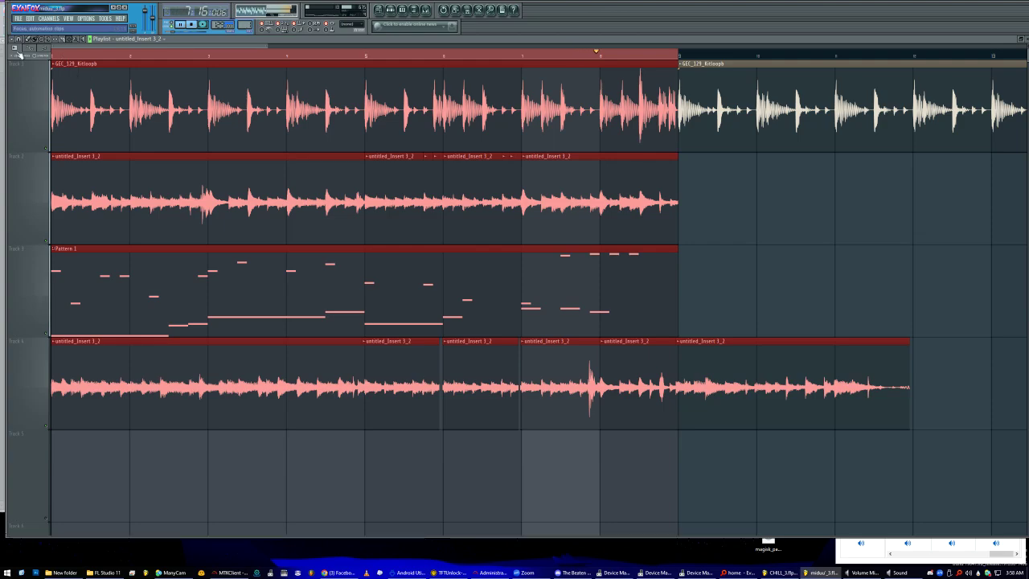
pyautogui.click(164, 437)
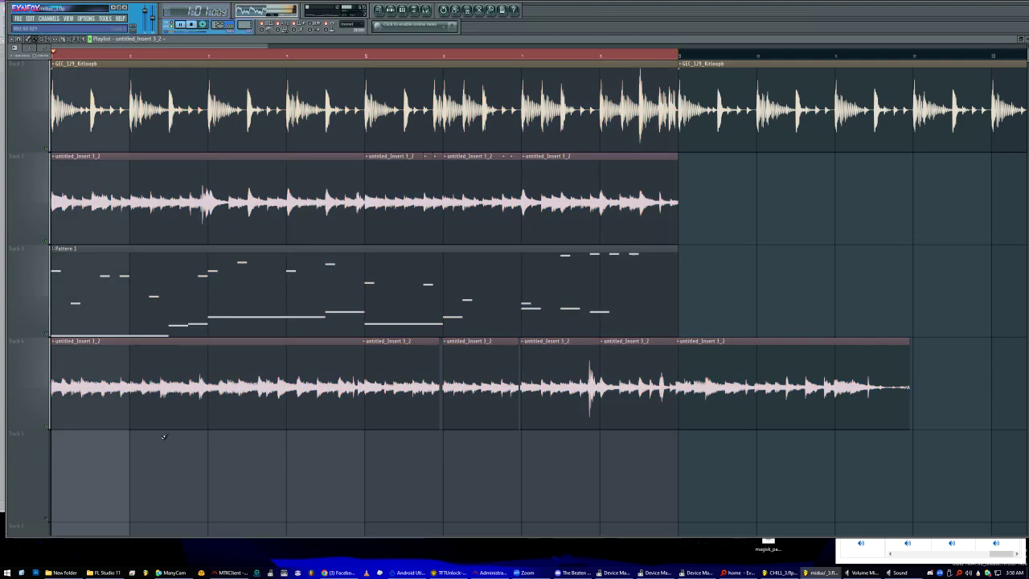
# - Display the channel rack, the mixer and the channel settings of the first audio clip on Track 2
pyautogui.click(391, 10)
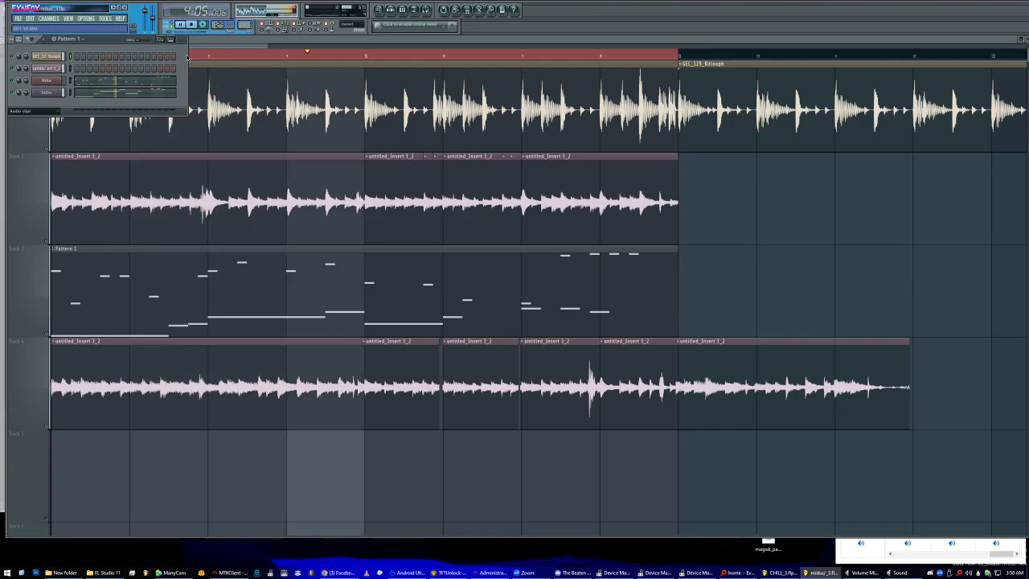
pyautogui.moveTo(266, 43); pyautogui.dragTo(1, 95)
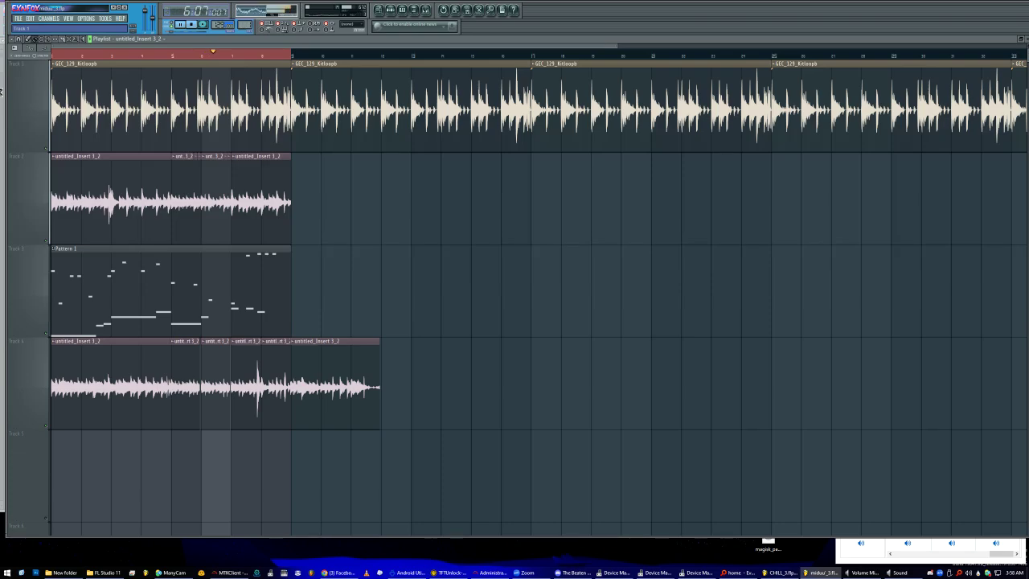
pyautogui.doubleClick(79, 172)
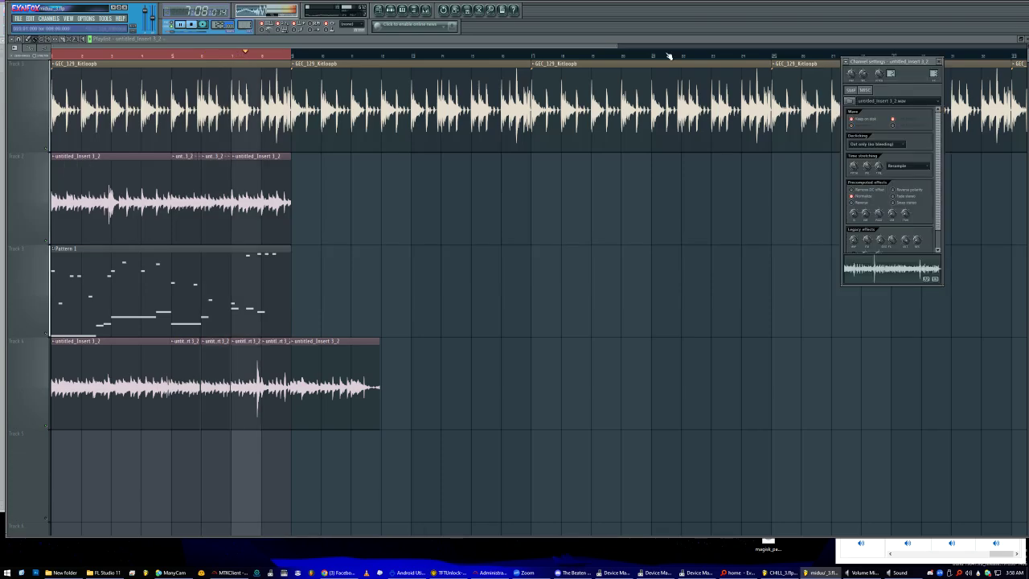
pyautogui.click(402, 10)
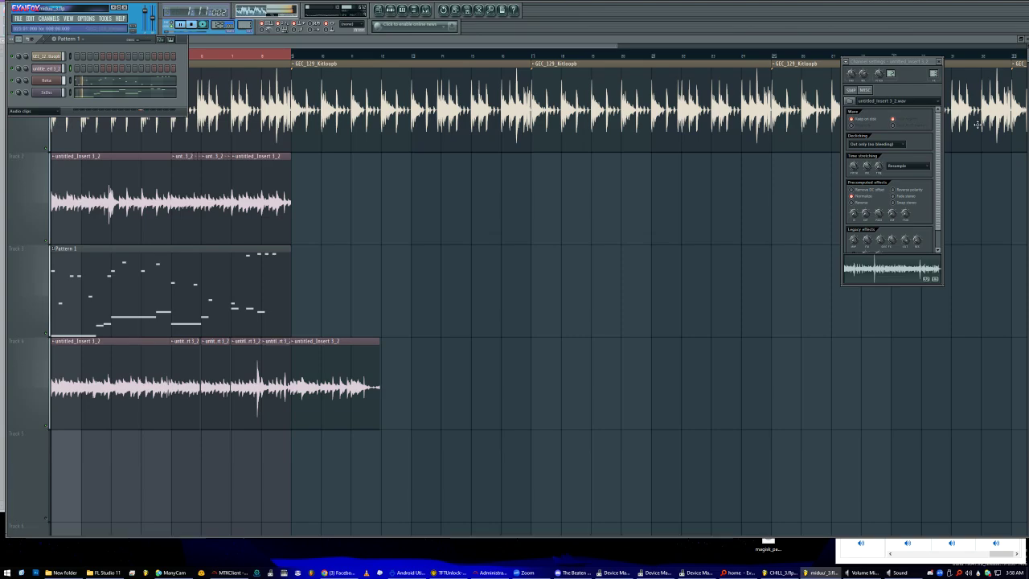
pyautogui.press('F9')
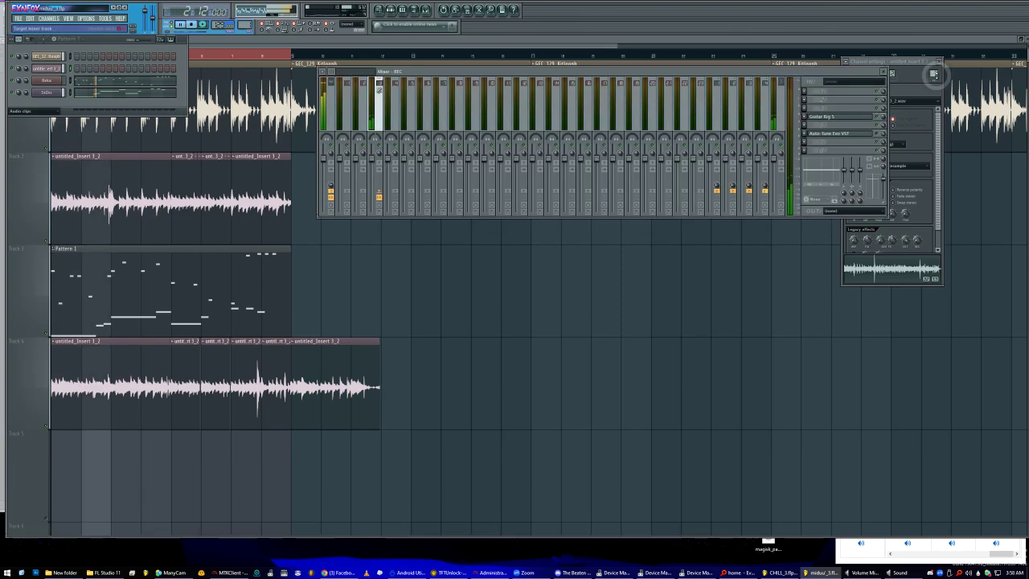
# - Compare the channel settings and mixer routing of the GEC_129_Kitloopb and untitled_Insert 3_2 audio channels, including the Track 2 clip
pyautogui.click(53, 56)
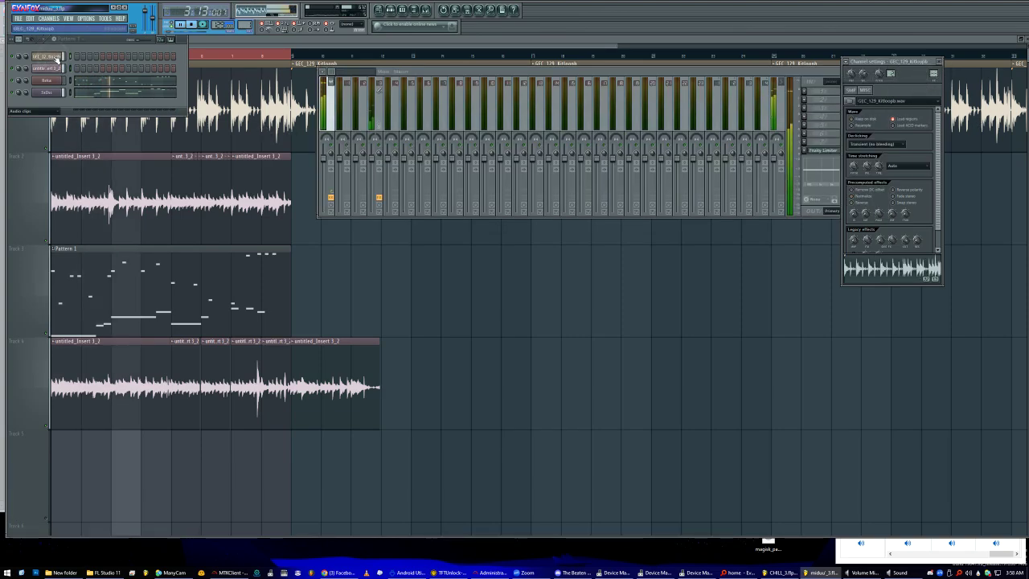
pyautogui.click(55, 74)
pyautogui.click(61, 63)
pyautogui.click(55, 69)
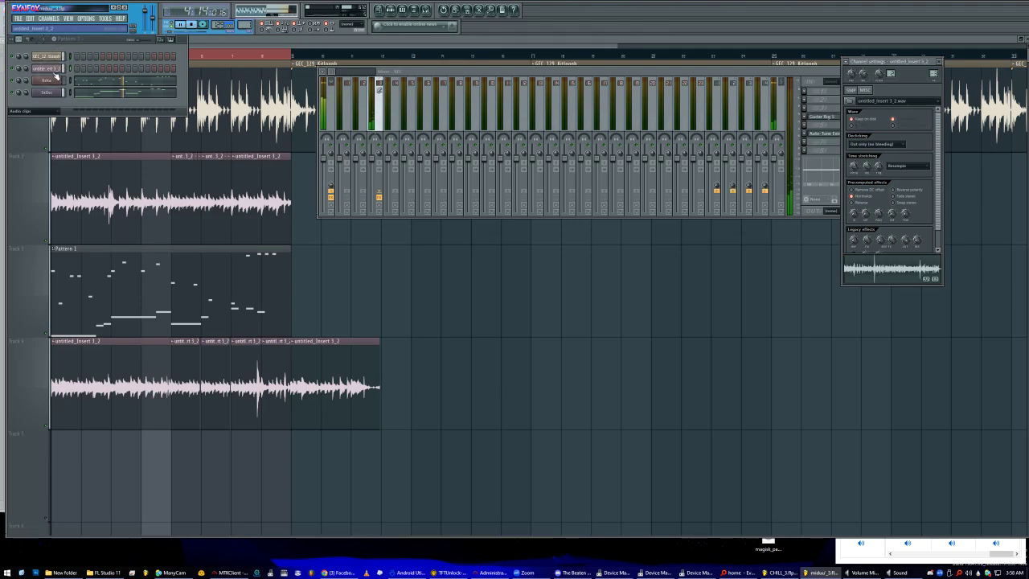
pyautogui.click(133, 352)
pyautogui.click(125, 211)
pyautogui.doubleClick(125, 210)
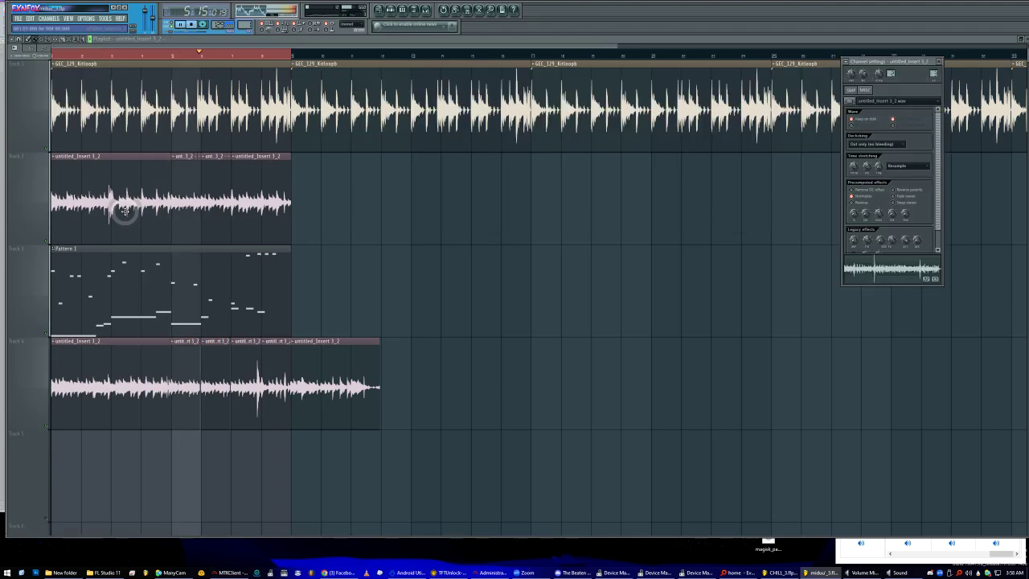
pyautogui.click(121, 382)
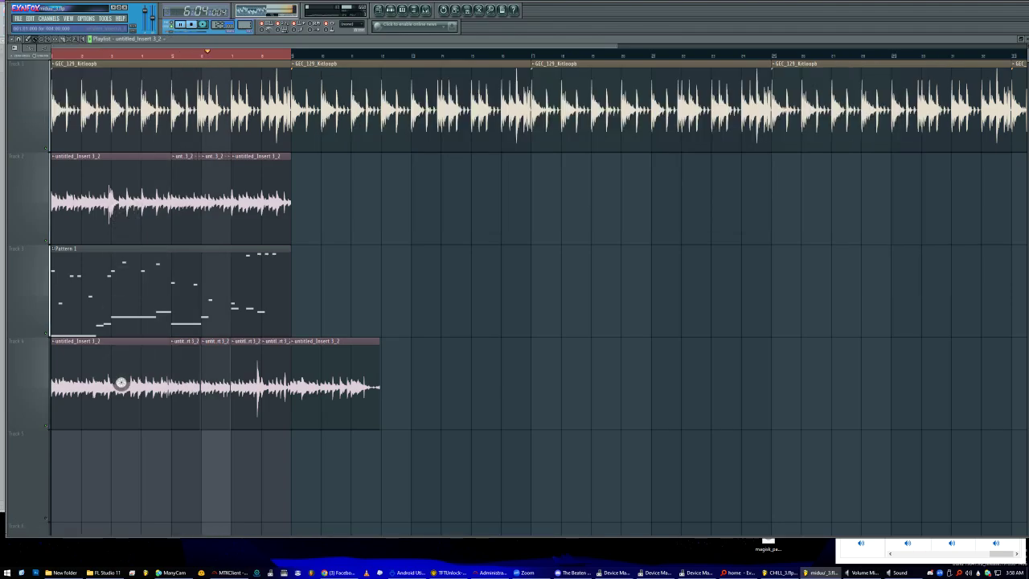
# - Make each of the first five audio clips on Track 4 unique and open the fifth clip's channel settings
pyautogui.click(57, 346)
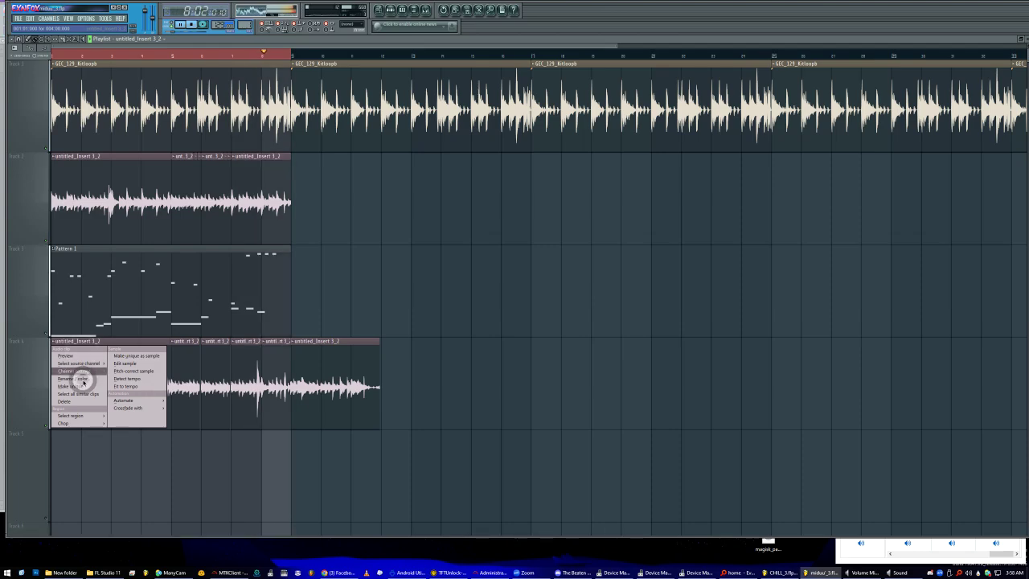
pyautogui.click(79, 389)
pyautogui.click(174, 341)
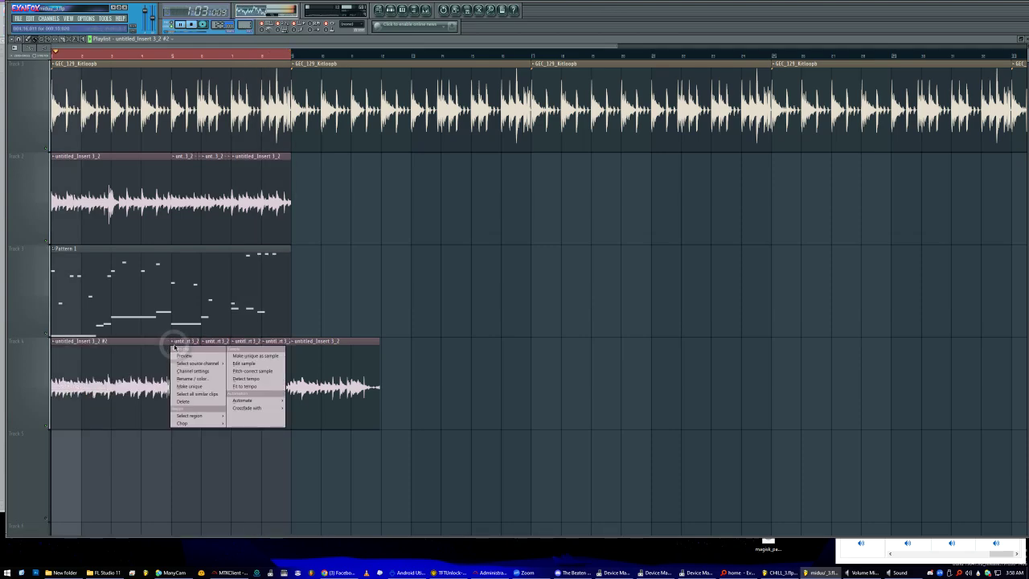
pyautogui.click(196, 385)
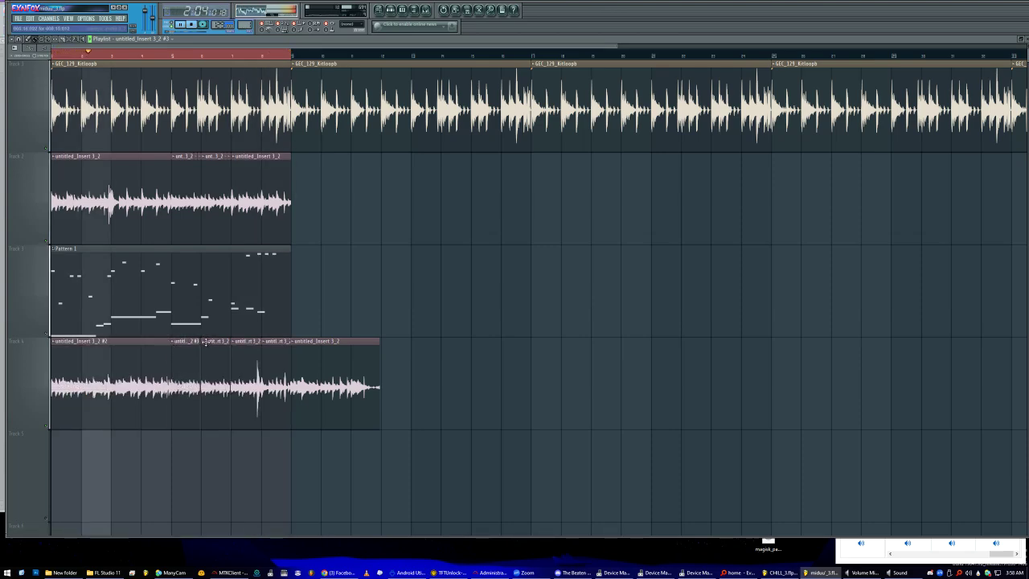
pyautogui.click(206, 342)
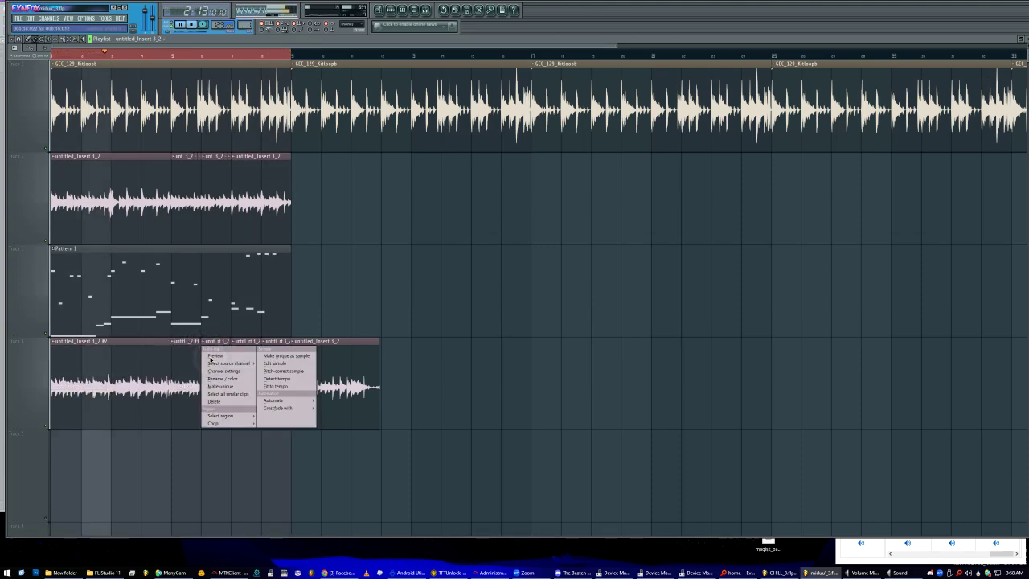
pyautogui.click(220, 386)
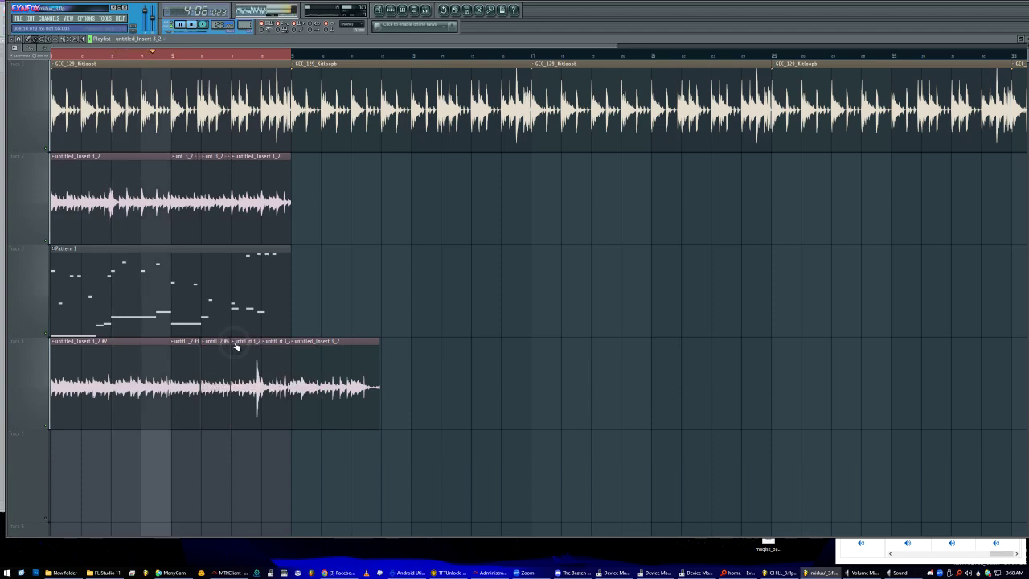
pyautogui.click(237, 342)
pyautogui.click(263, 387)
pyautogui.click(265, 341)
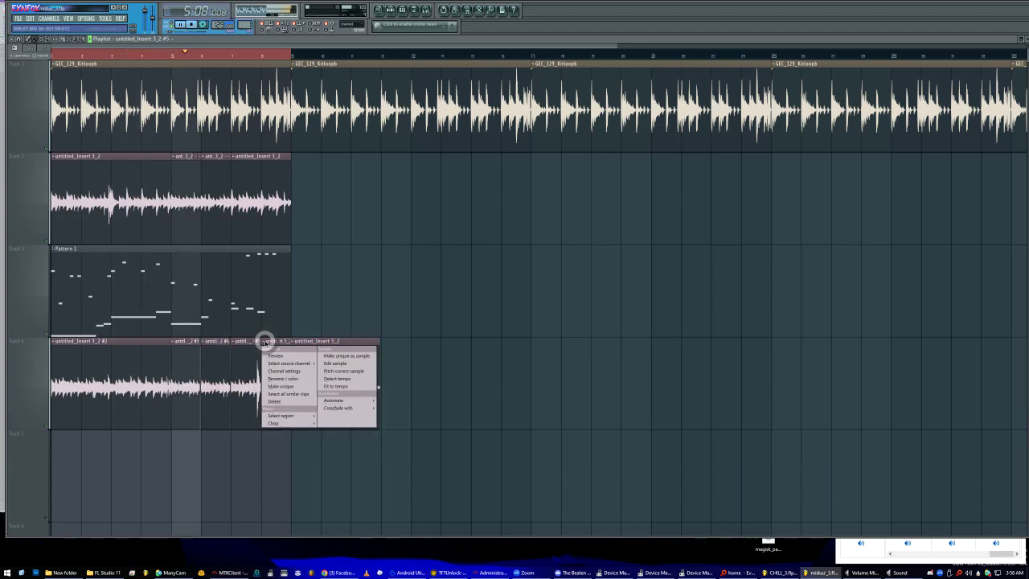
pyautogui.click(283, 385)
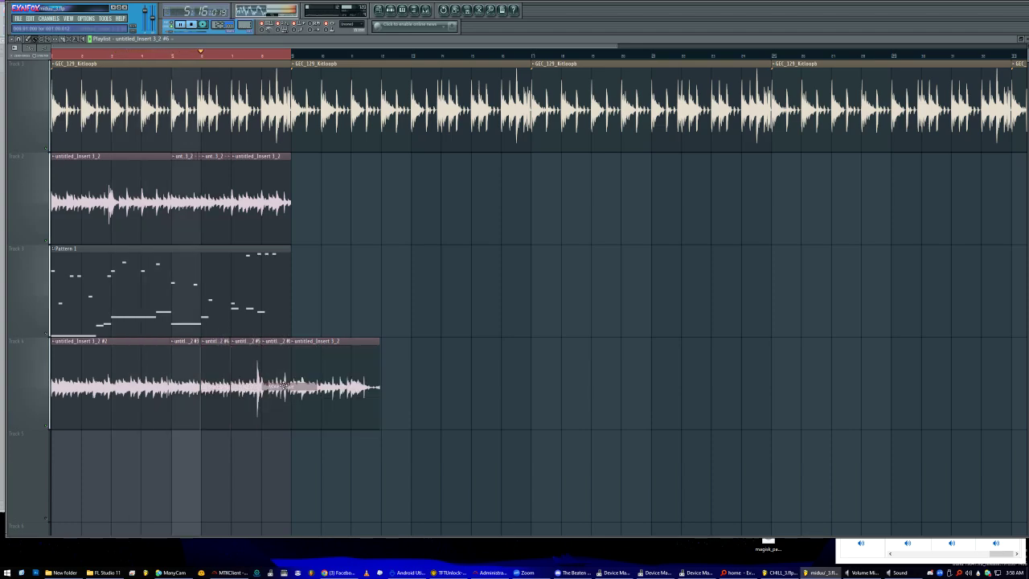
pyautogui.doubleClick(272, 346)
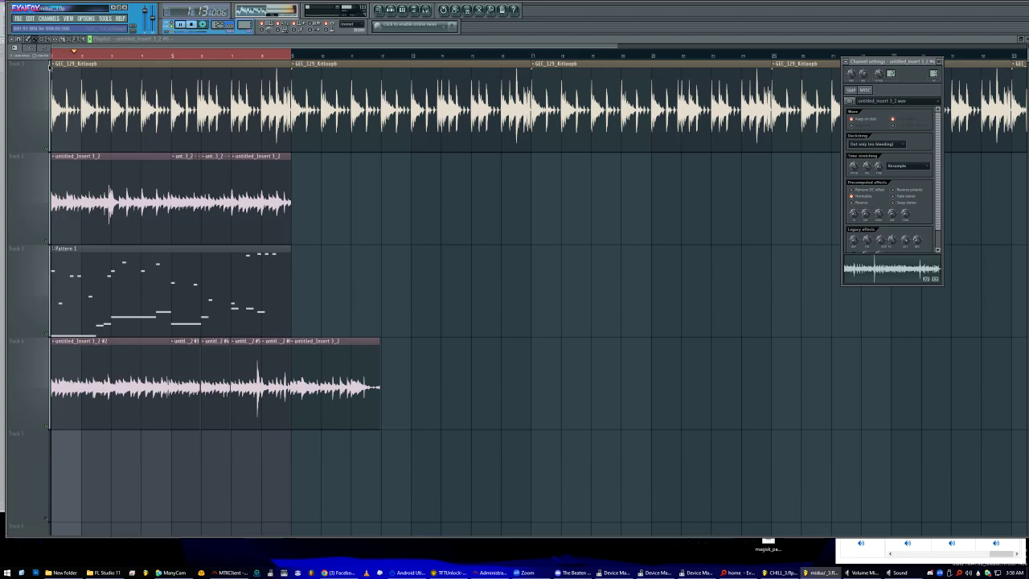
# - Start opening another project and save the changes to miduu'_3.flp
pyautogui.click(20, 21)
pyautogui.click(28, 43)
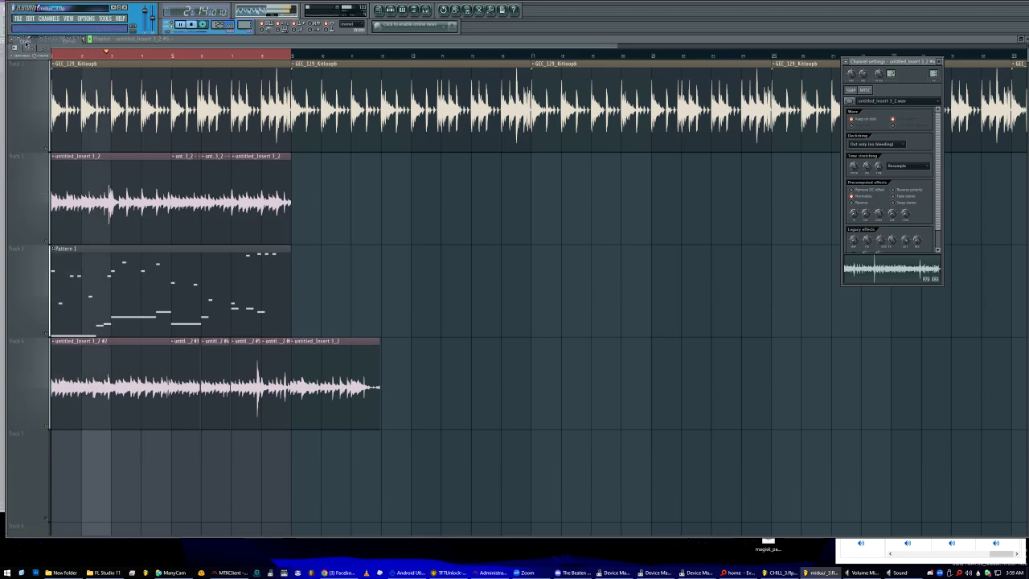
pyautogui.click(496, 311)
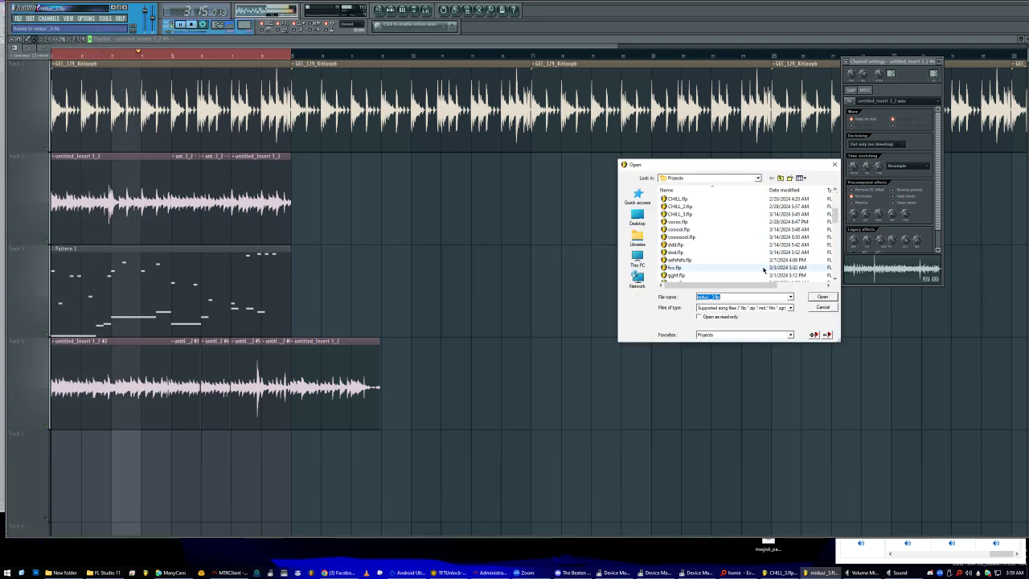
# - Open the project file listed directly below miduu'_3.flp in the Projects folder
pyautogui.scroll(-3, 760, 257)
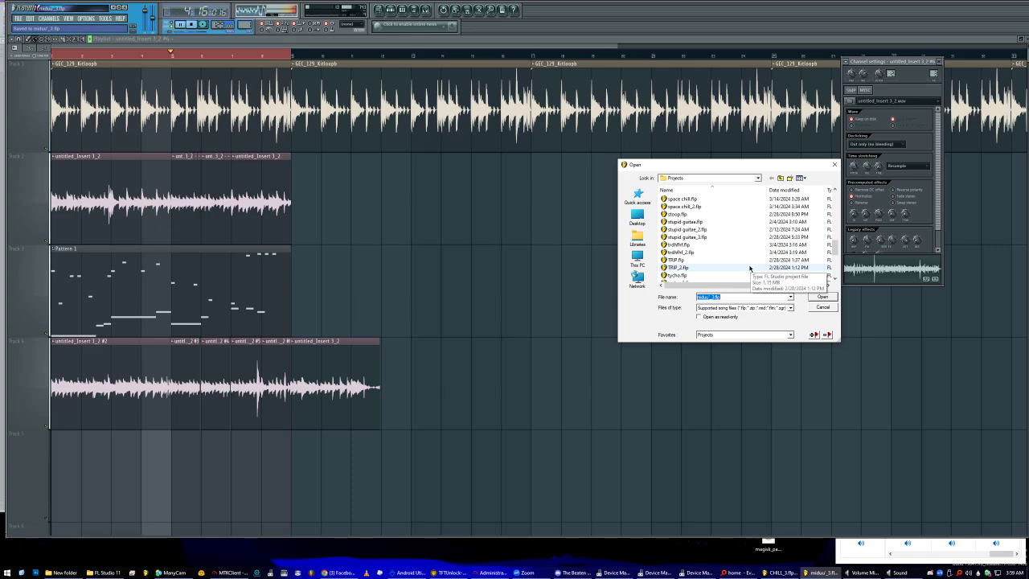
pyautogui.scroll(3, 749, 268)
pyautogui.scroll(4, 739, 273)
pyautogui.scroll(-3, 737, 269)
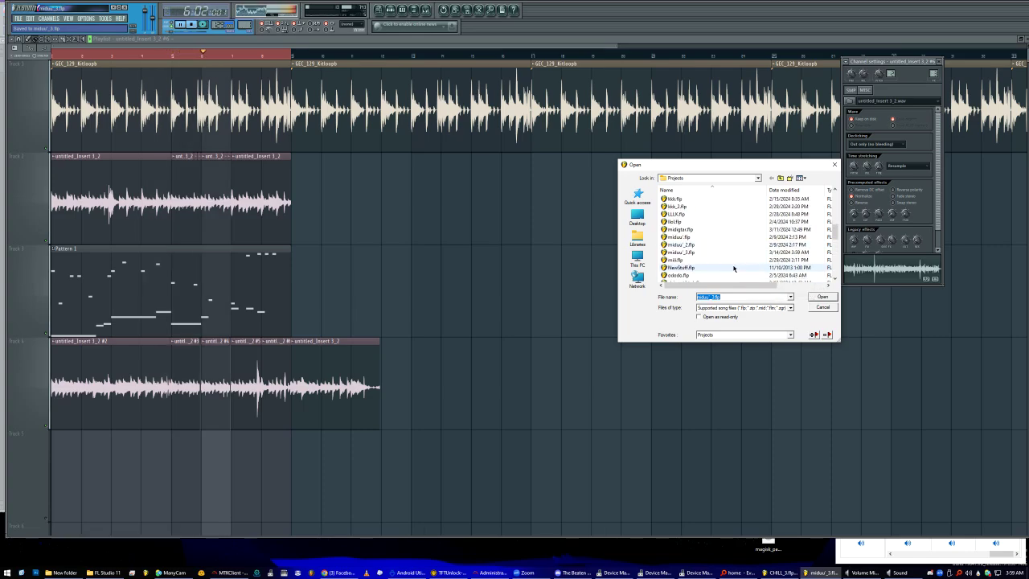
pyautogui.click(715, 248)
pyautogui.click(705, 260)
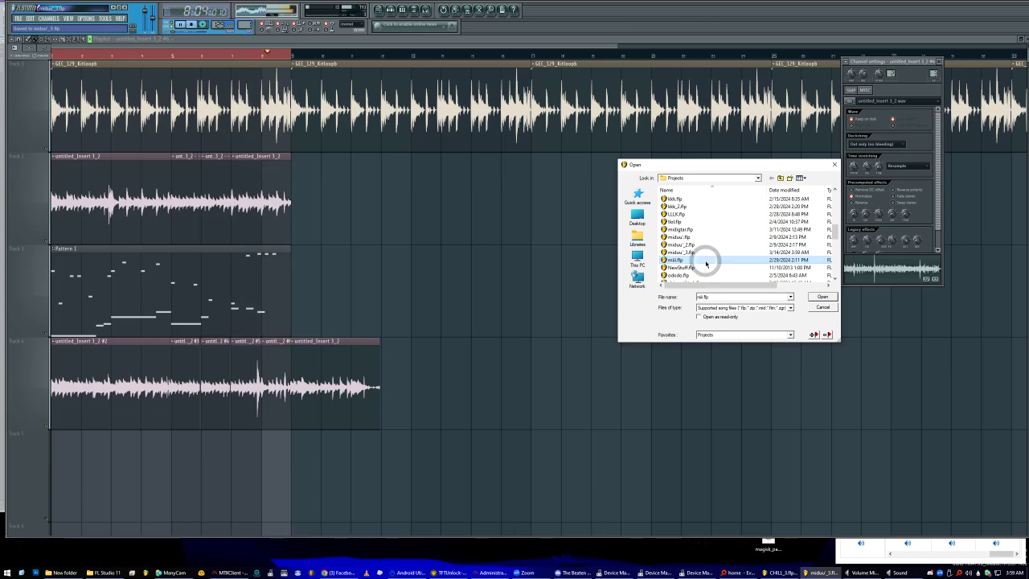
pyautogui.doubleClick(705, 261)
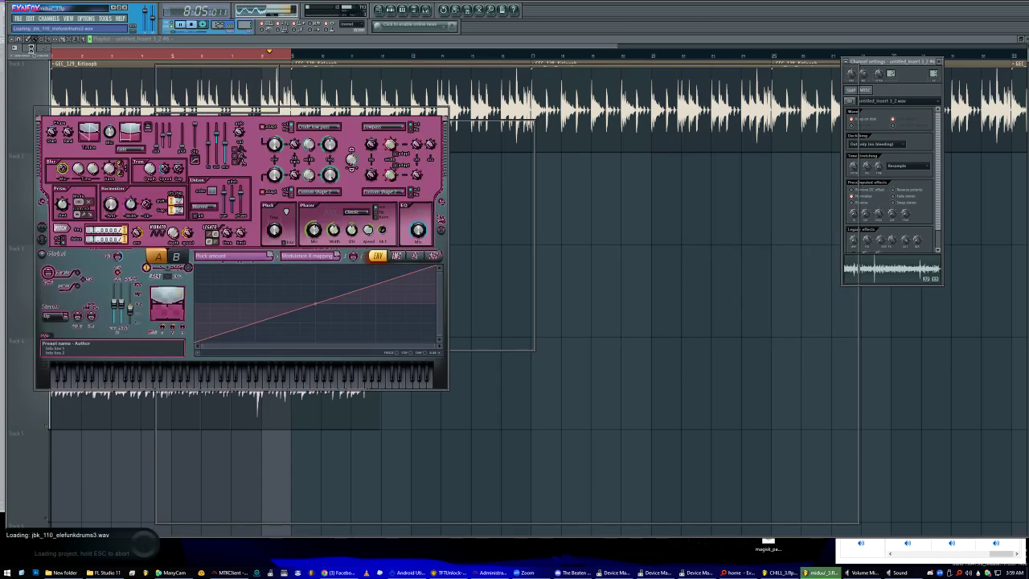
# - Examine the arrangement of mii.flp along the playlist timeline and across its tracks while it plays
pyautogui.click(84, 44)
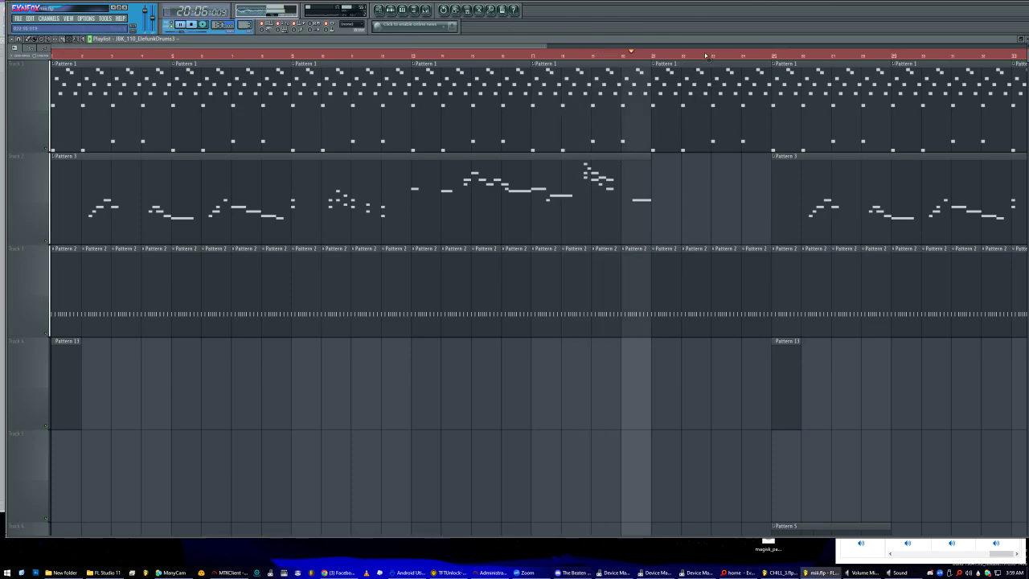
pyautogui.click(549, 46)
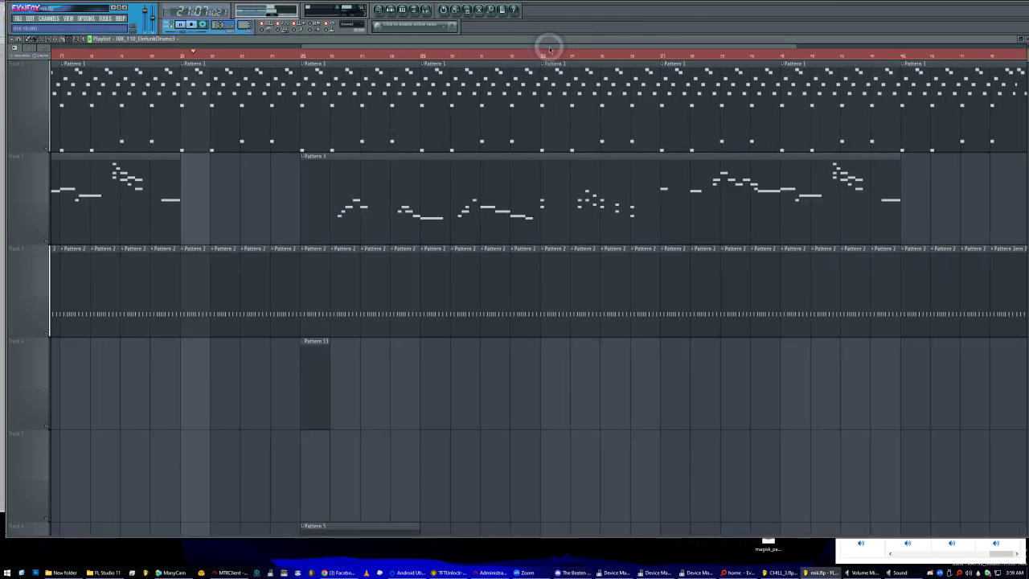
pyautogui.click(76, 38)
pyautogui.rightClick(153, 138)
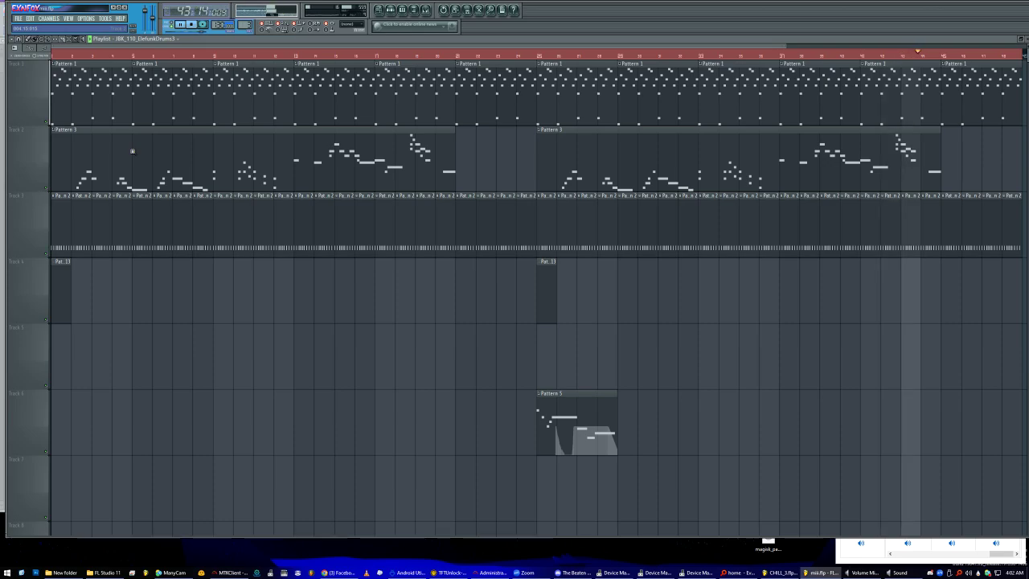
# - Stop playback, bring up the Reka instrument window and play the song again from the start
pyautogui.press('space')
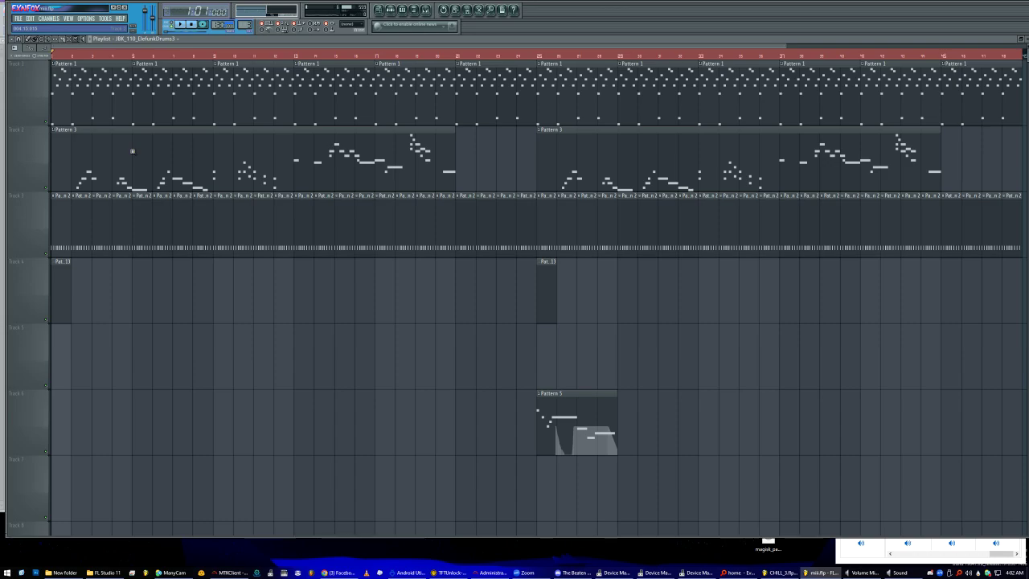
pyautogui.press('c')
pyautogui.press('Tab')
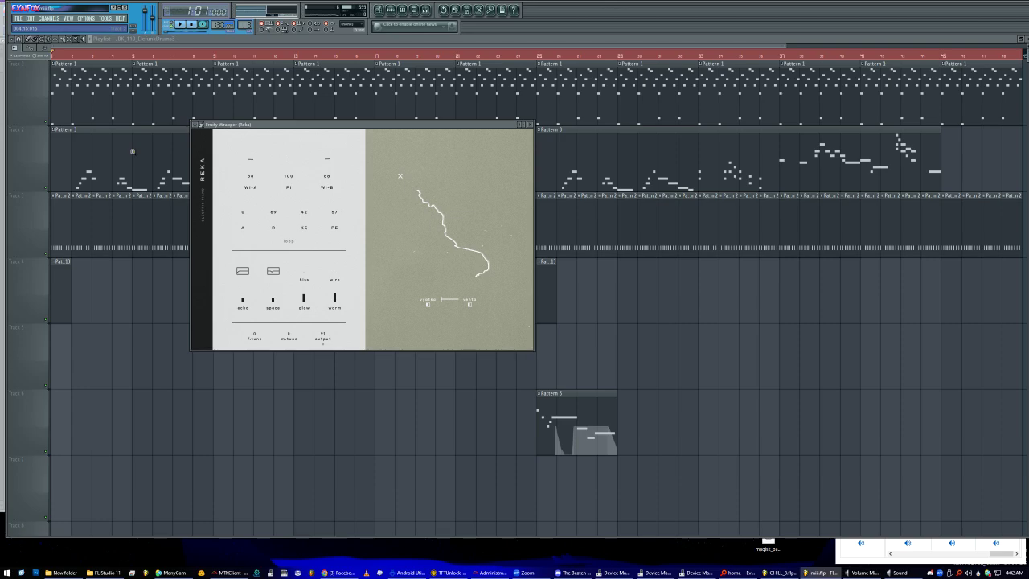
pyautogui.press('c')
pyautogui.press('space')
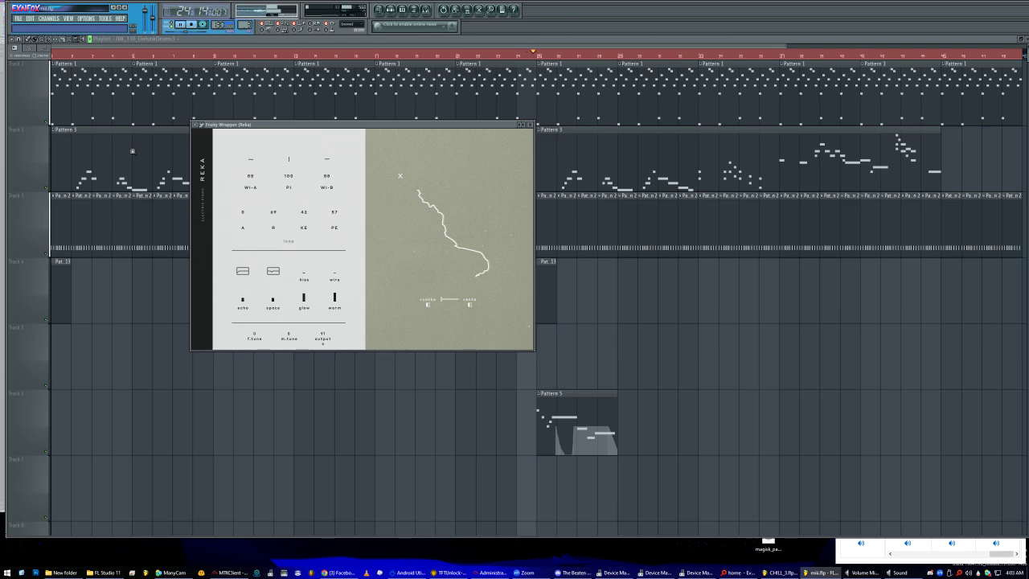
# - Save the changes to mii.flp and open ododo.flp from the Projects folder
pyautogui.hotkey('alt', 'F4')
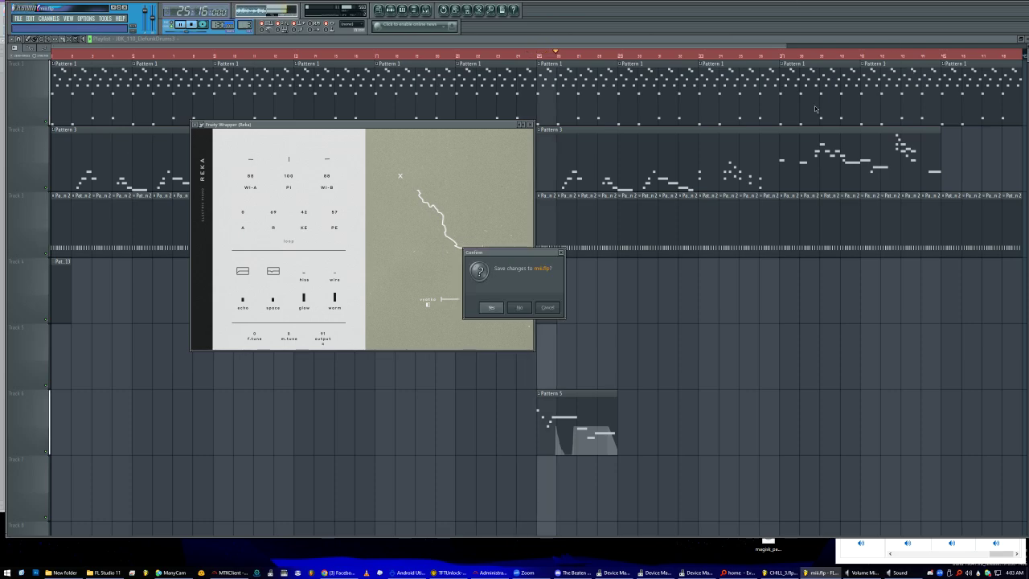
pyautogui.click(490, 306)
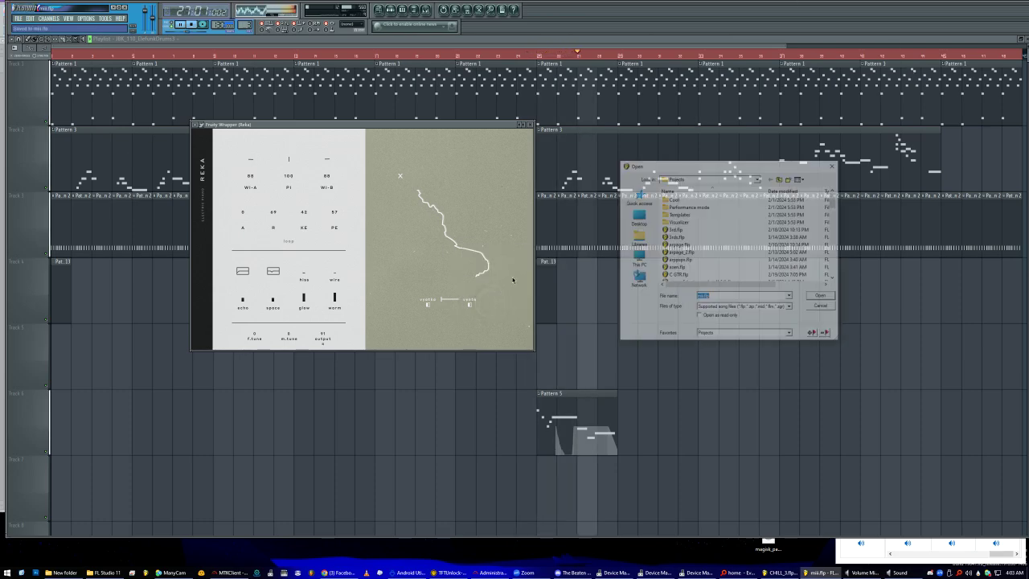
pyautogui.scroll(-10, 739, 237)
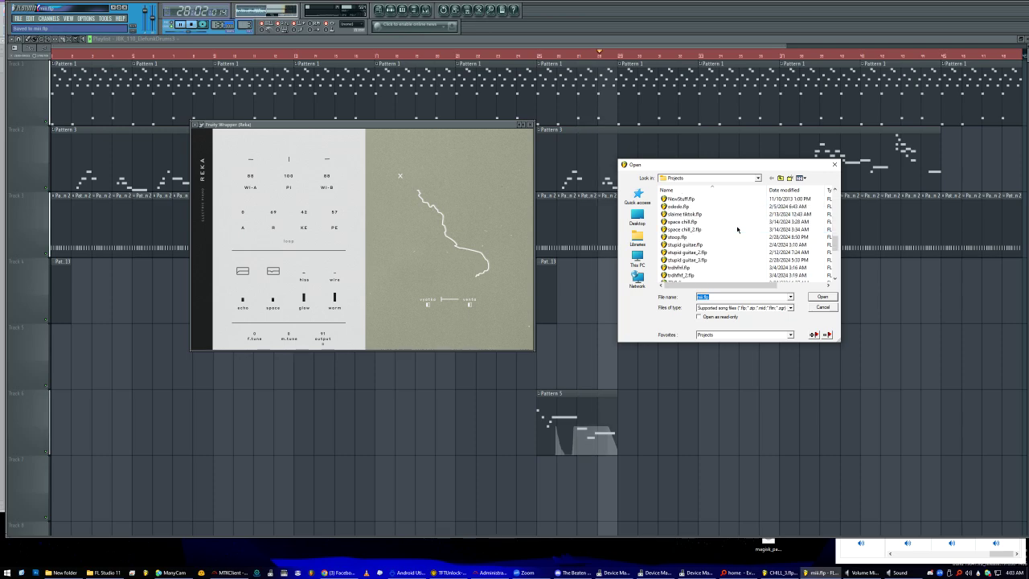
pyautogui.scroll(10, 750, 258)
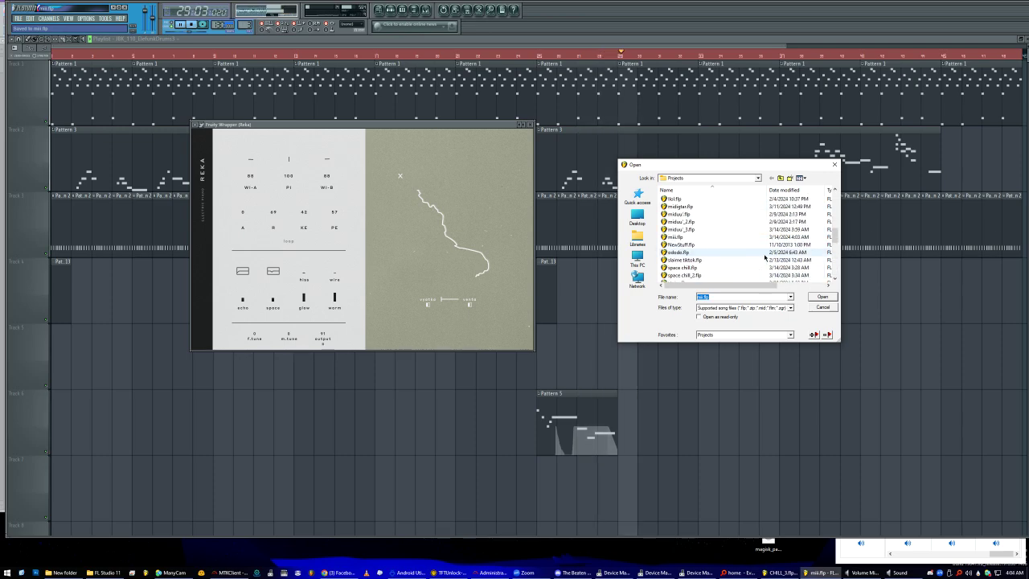
pyautogui.doubleClick(700, 248)
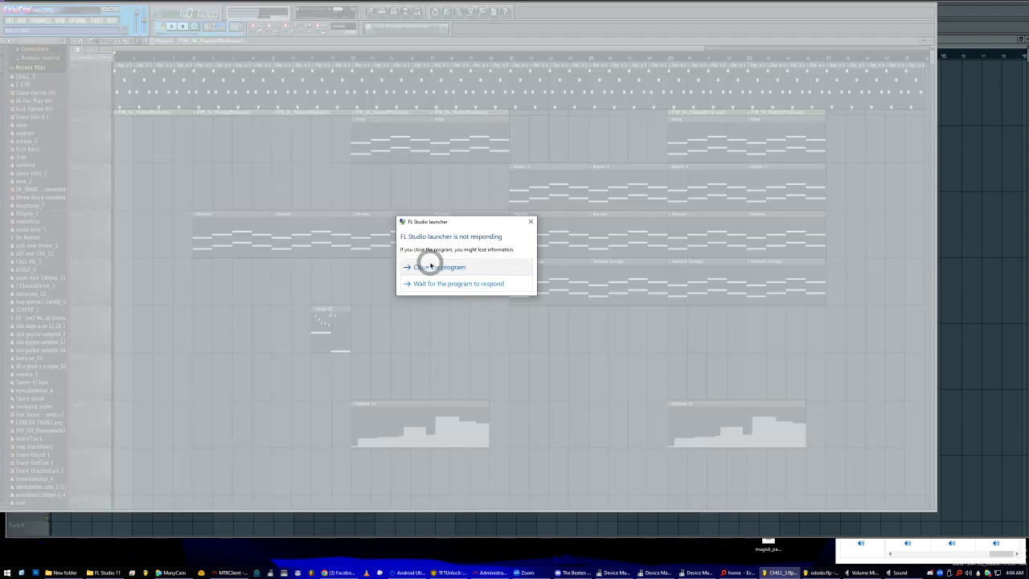
# - Close the unresponsive FL Studio launcher, open ododo.flp in the fresh instance and dismiss the Guitar Rig 5 notice
pyautogui.click(430, 265)
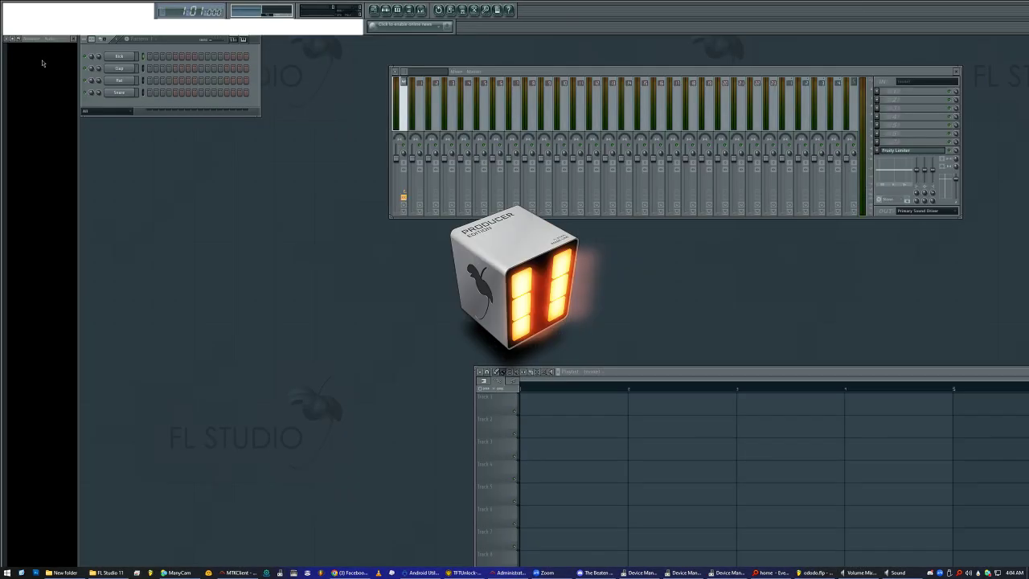
pyautogui.click(13, 19)
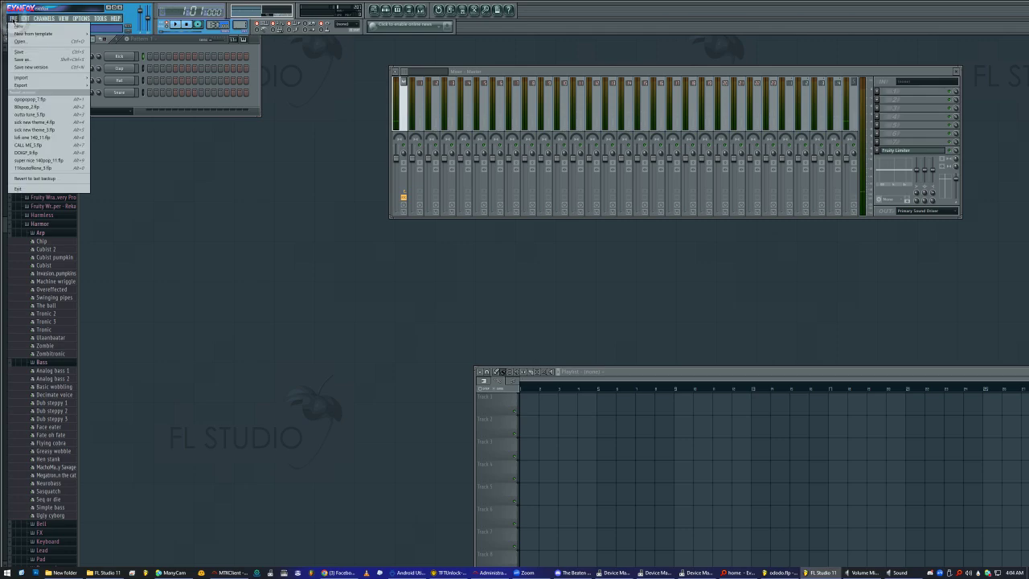
pyautogui.click(28, 41)
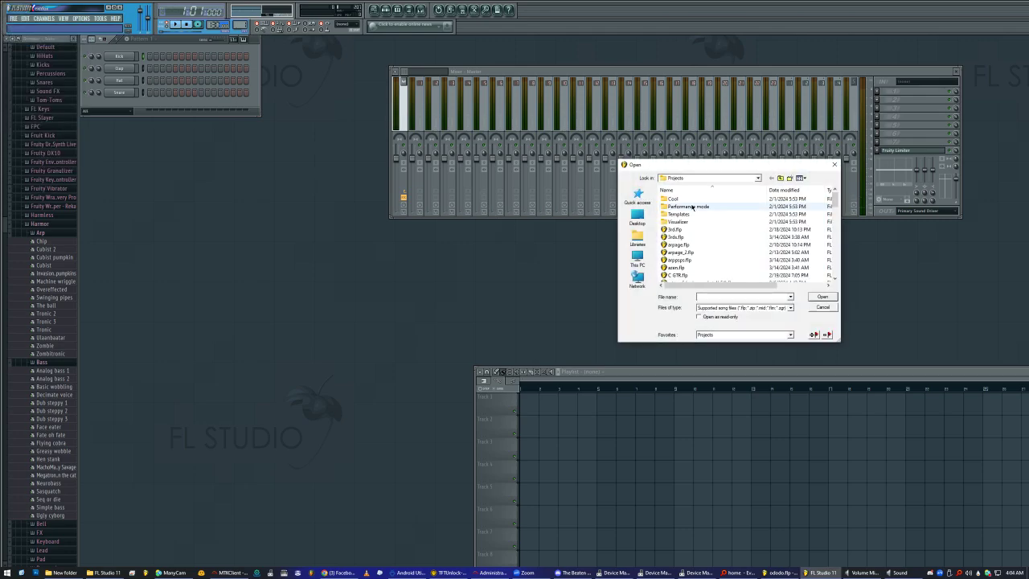
pyautogui.scroll(-5, 724, 249)
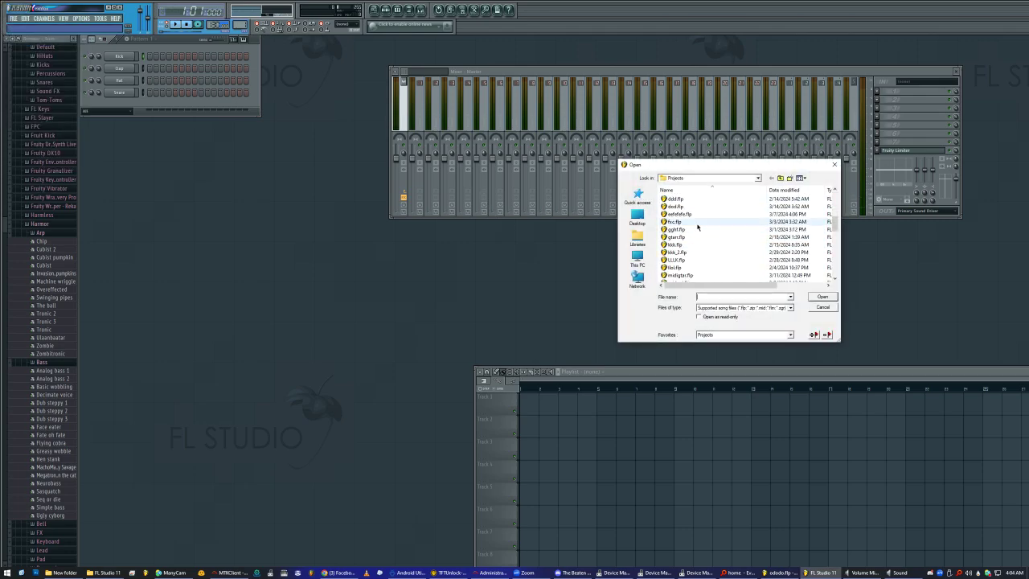
pyautogui.scroll(-2, 717, 271)
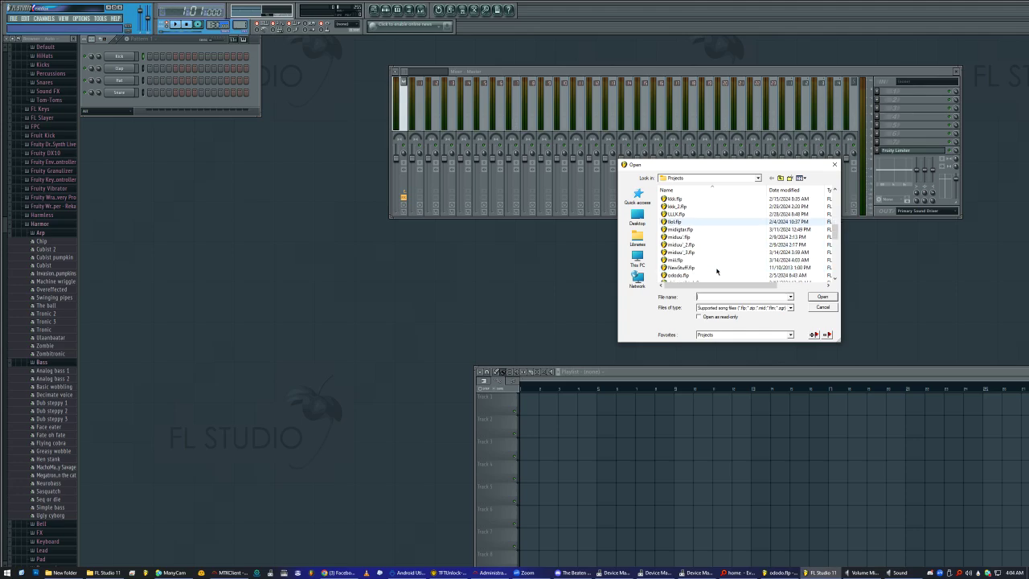
pyautogui.doubleClick(690, 275)
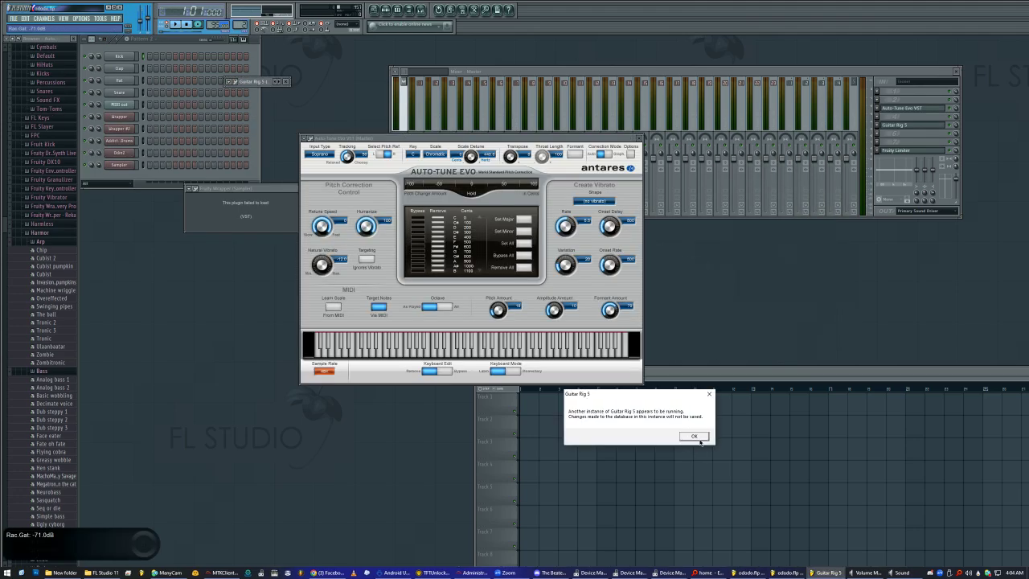
pyautogui.click(696, 438)
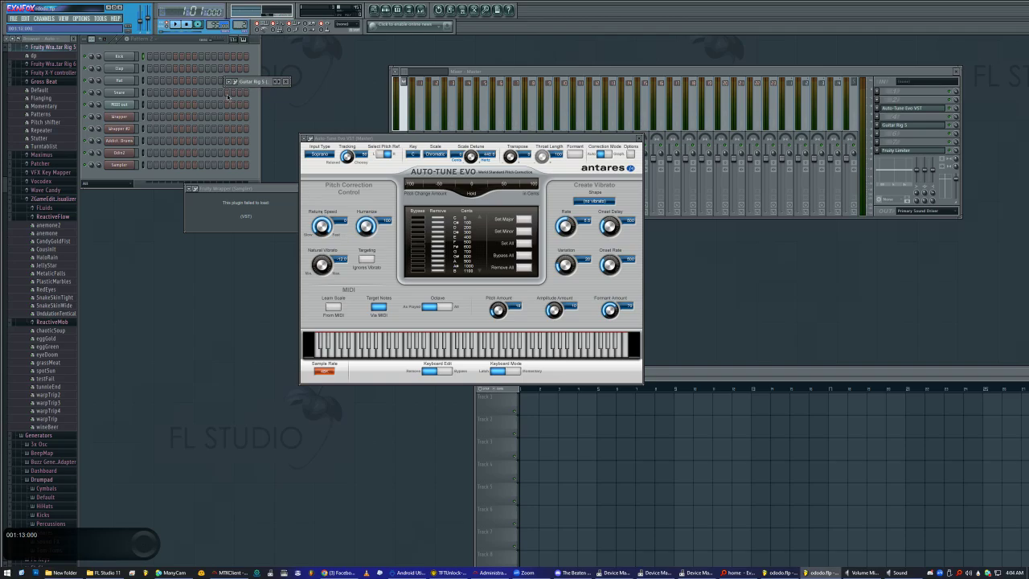
# - Play ododo.flp in song mode and examine its playlist and pattern list for content
pyautogui.click(177, 26)
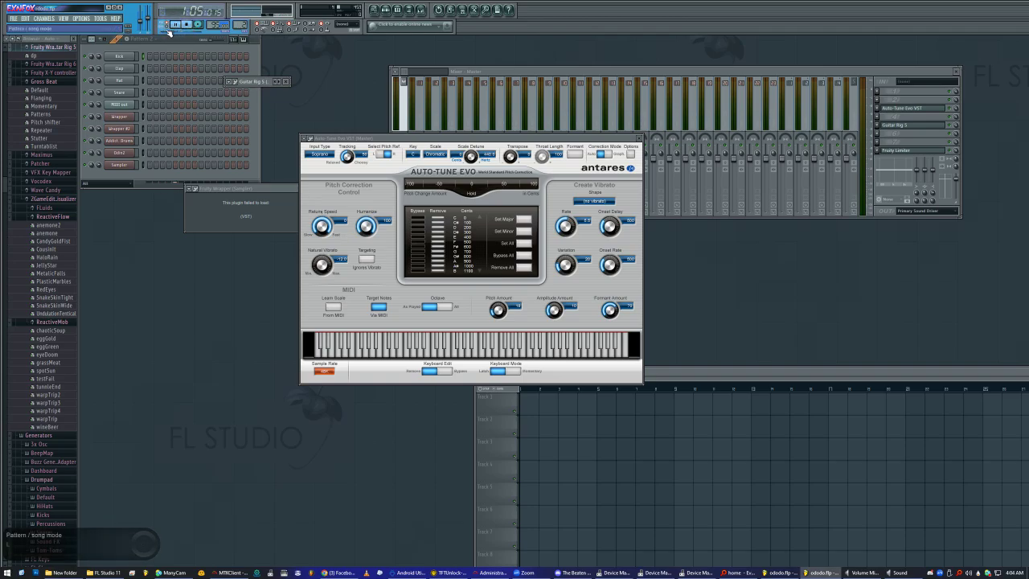
pyautogui.click(603, 380)
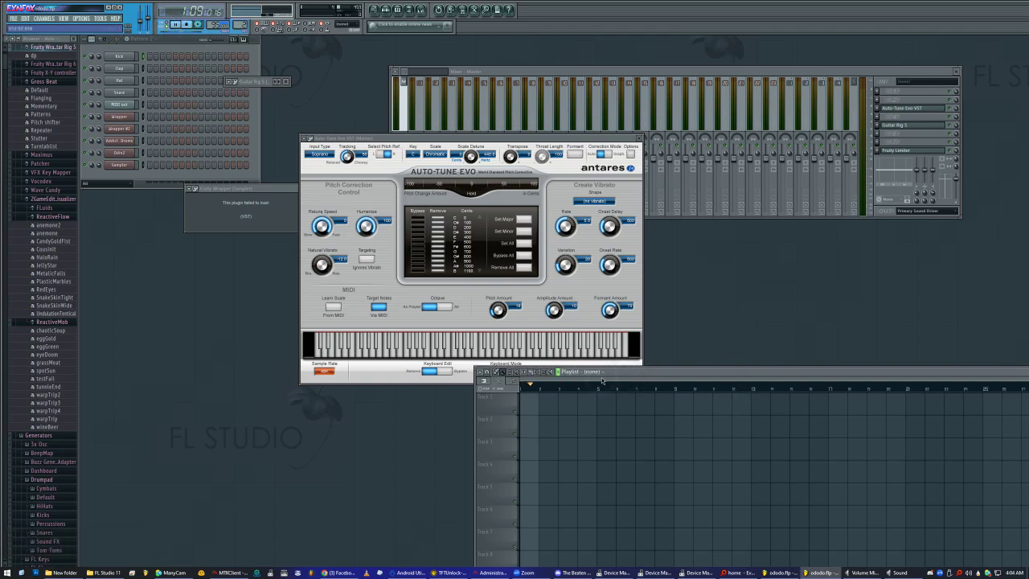
pyautogui.click(546, 375)
pyautogui.click(550, 421)
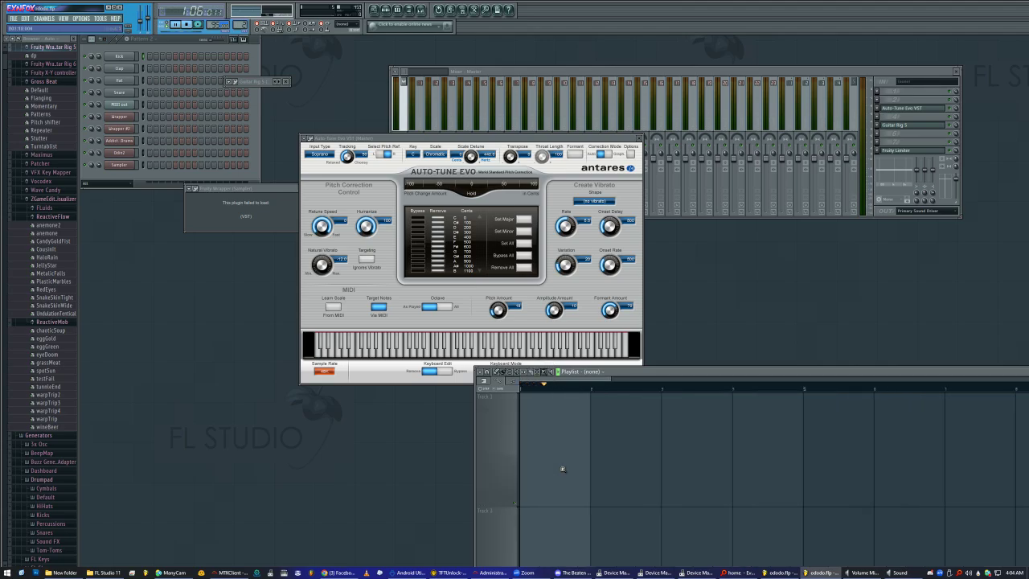
pyautogui.rightClick(243, 24)
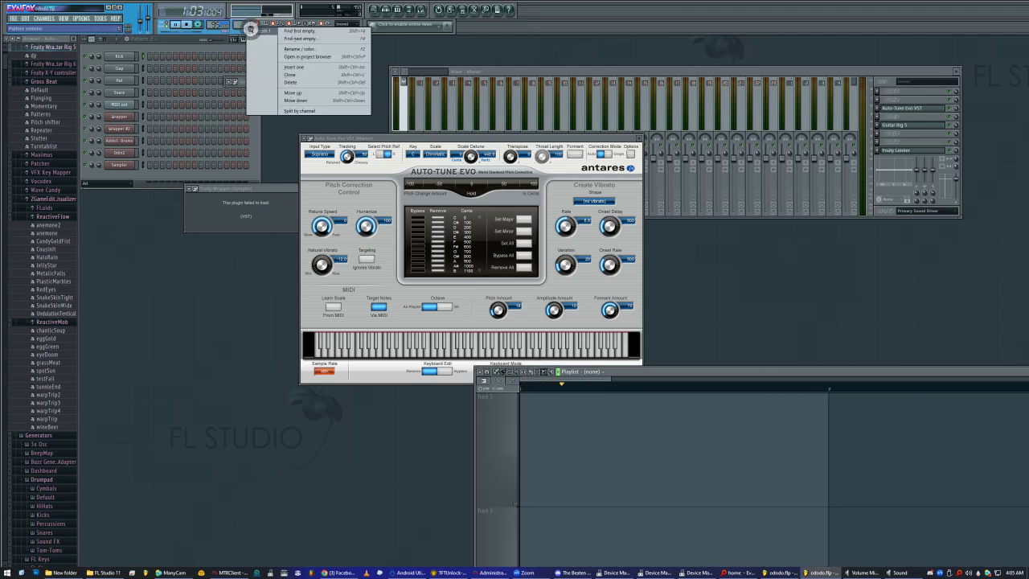
pyautogui.click(251, 30)
# - Open space chill_2.flp from the Projects folder without saving the changes to ododo.flp
pyautogui.click(13, 18)
pyautogui.click(22, 42)
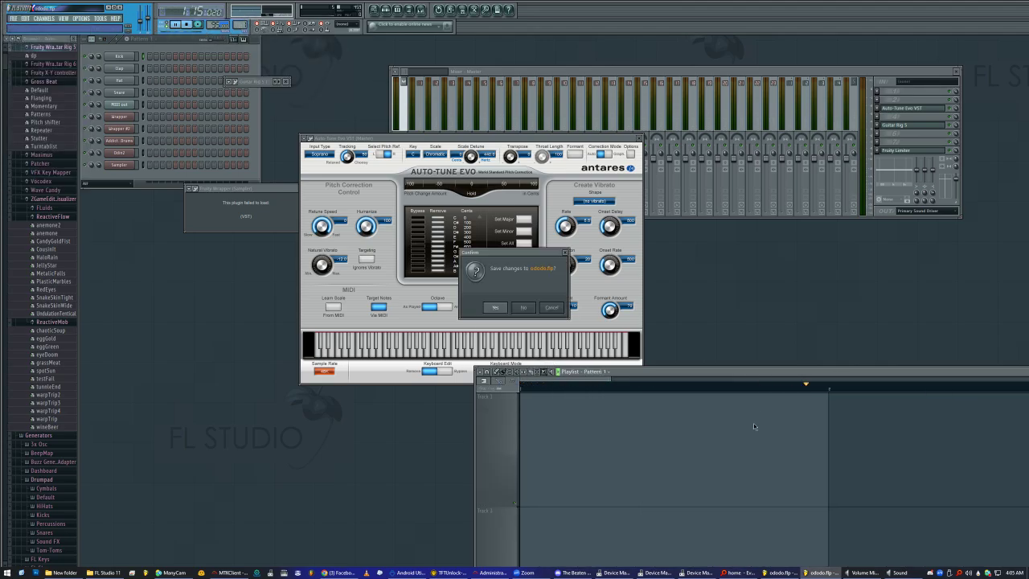
pyautogui.click(524, 307)
pyautogui.scroll(-10, 725, 268)
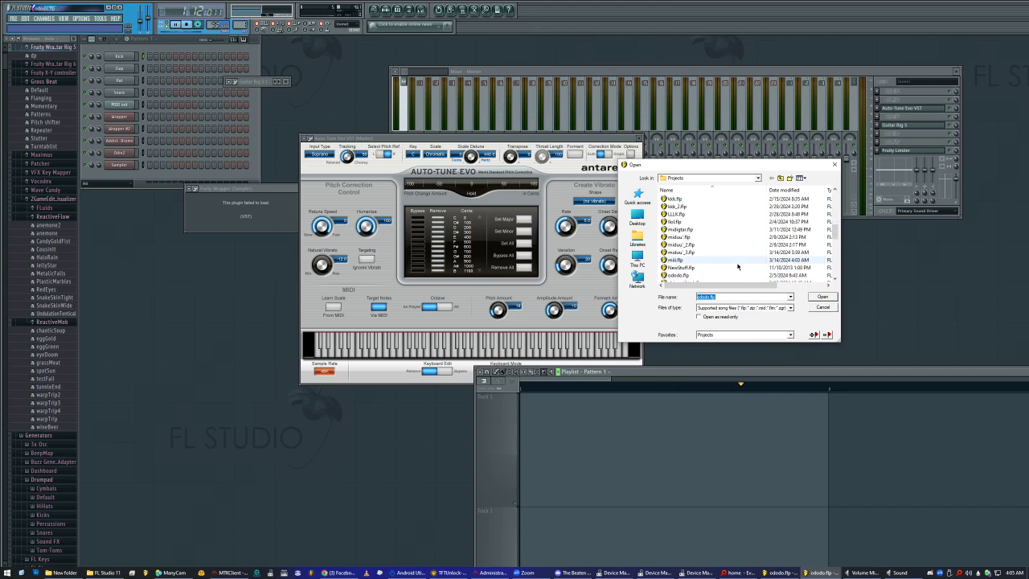
pyautogui.click(693, 275)
pyautogui.scroll(-3, 691, 269)
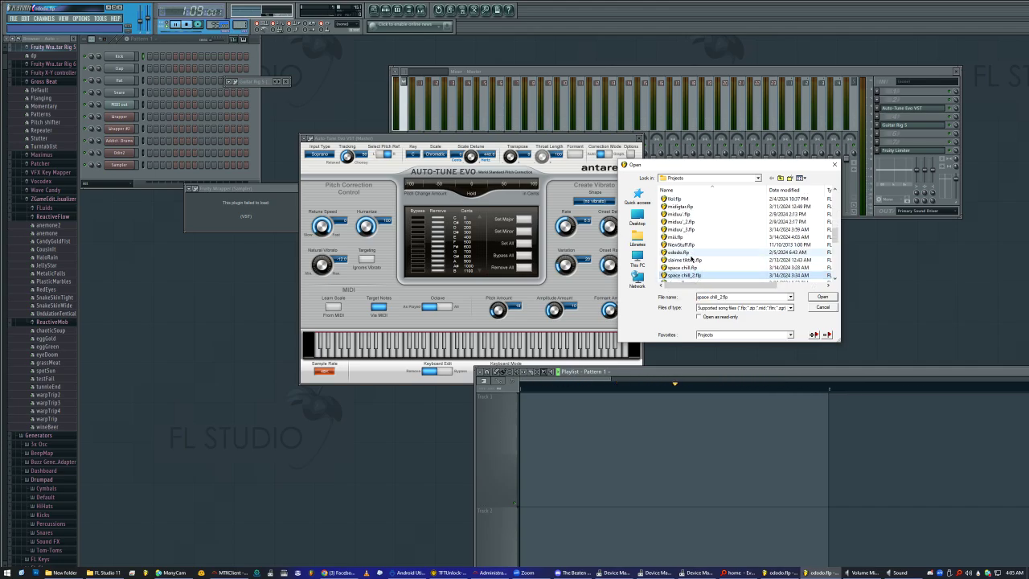
pyautogui.click(691, 267)
pyautogui.click(699, 259)
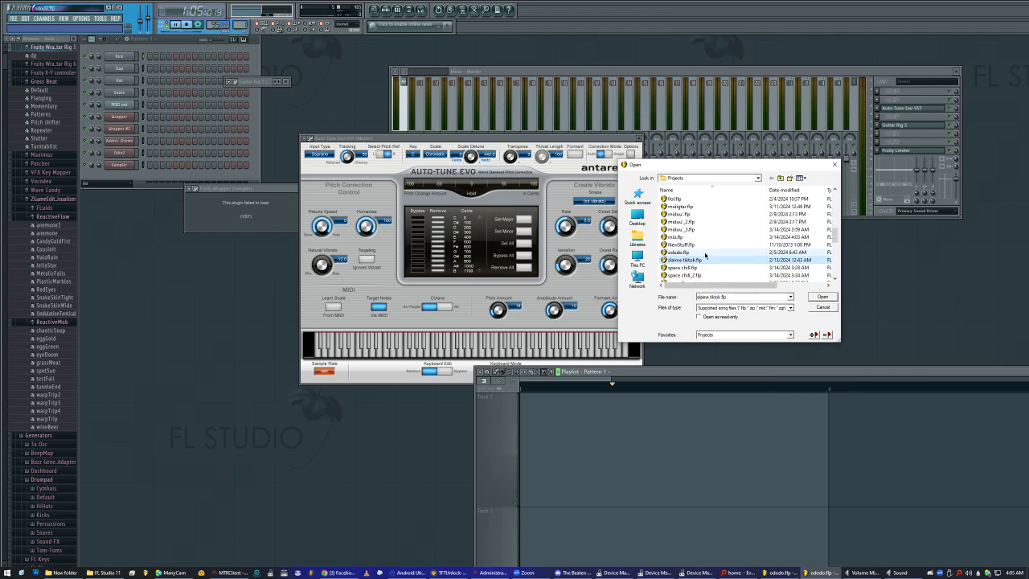
pyautogui.scroll(-1, 700, 264)
pyautogui.doubleClick(701, 252)
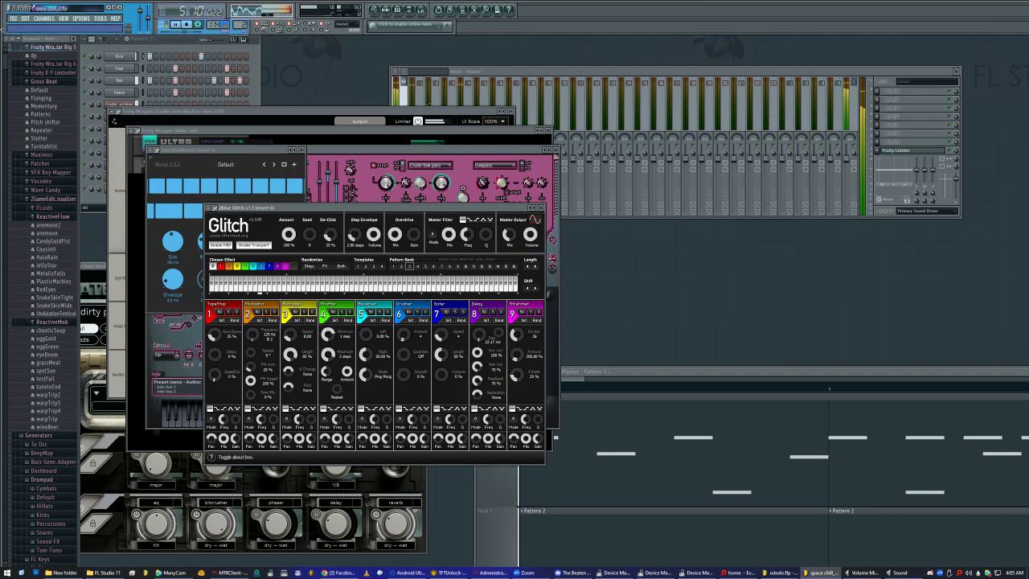
# - Switch on smart disable for all plugins in the project
pyautogui.click(100, 18)
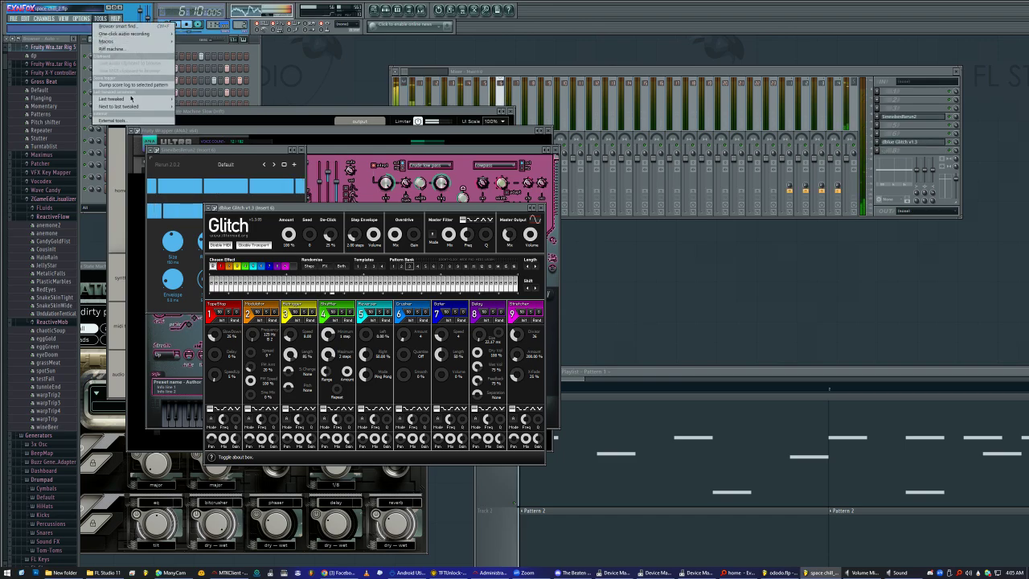
pyautogui.moveTo(120, 41)
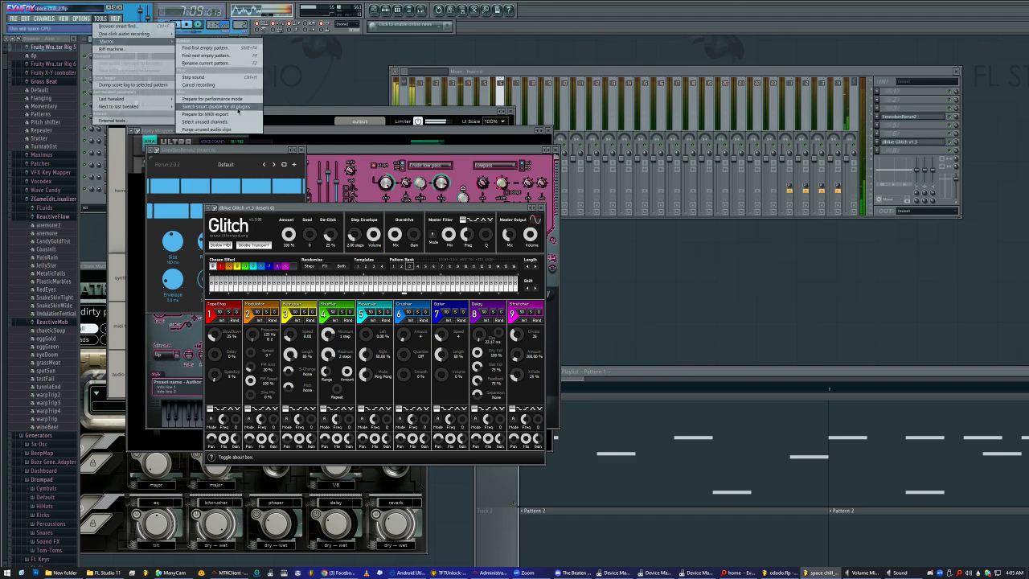
pyautogui.click(241, 107)
pyautogui.click(13, 17)
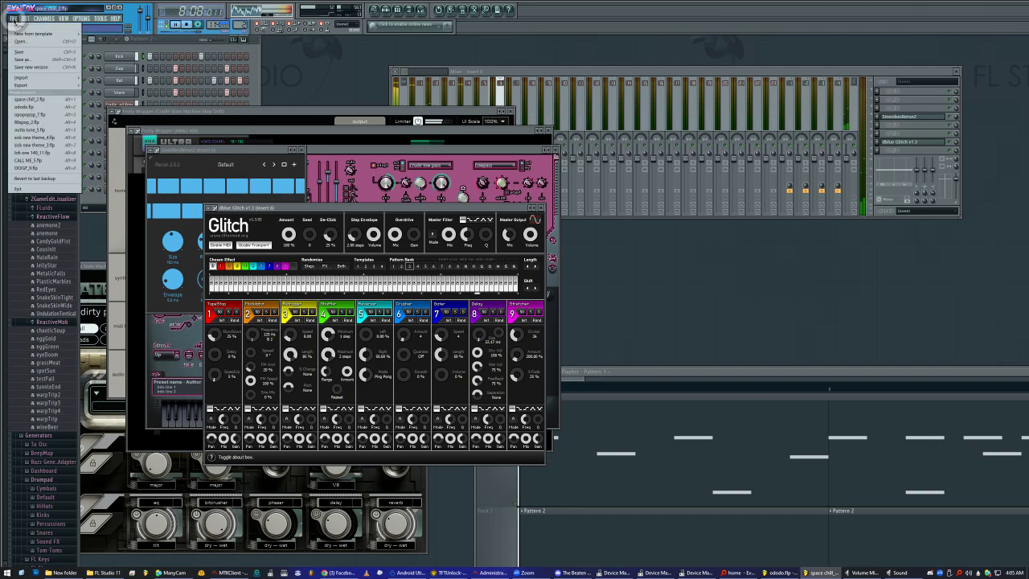
pyautogui.click(25, 45)
pyautogui.click(528, 307)
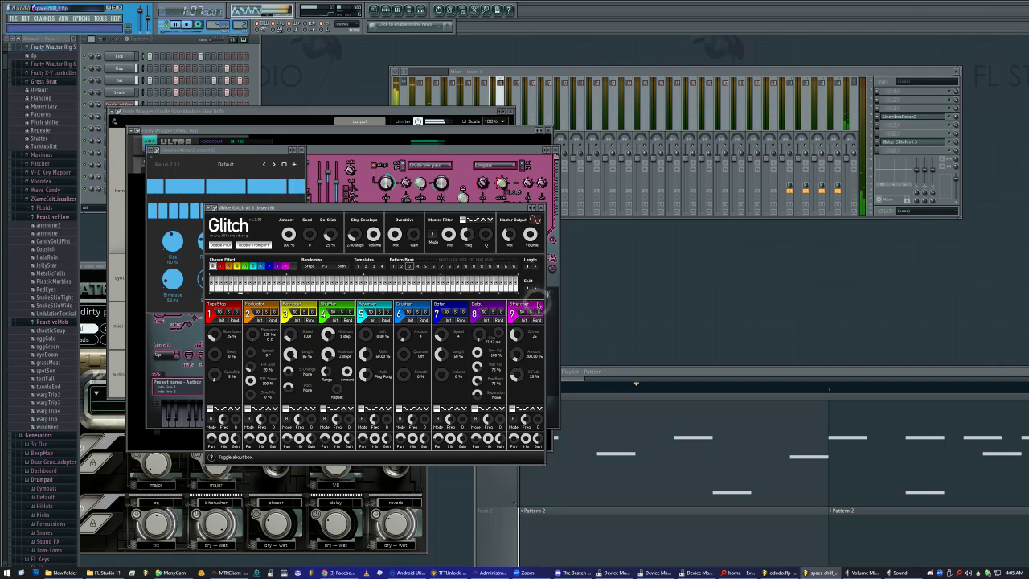
pyautogui.scroll(-10, 728, 256)
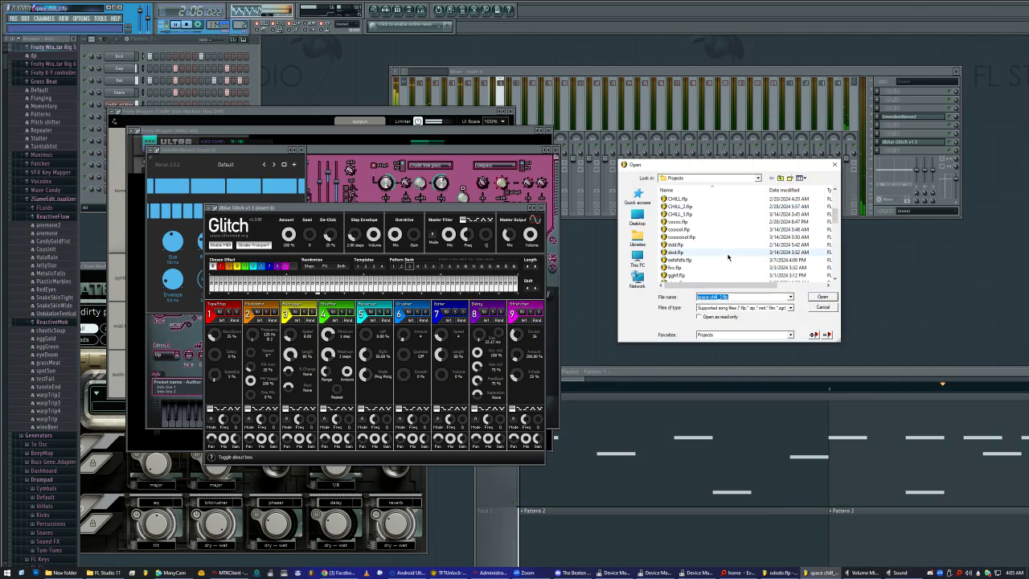
pyautogui.scroll(-1, 798, 215)
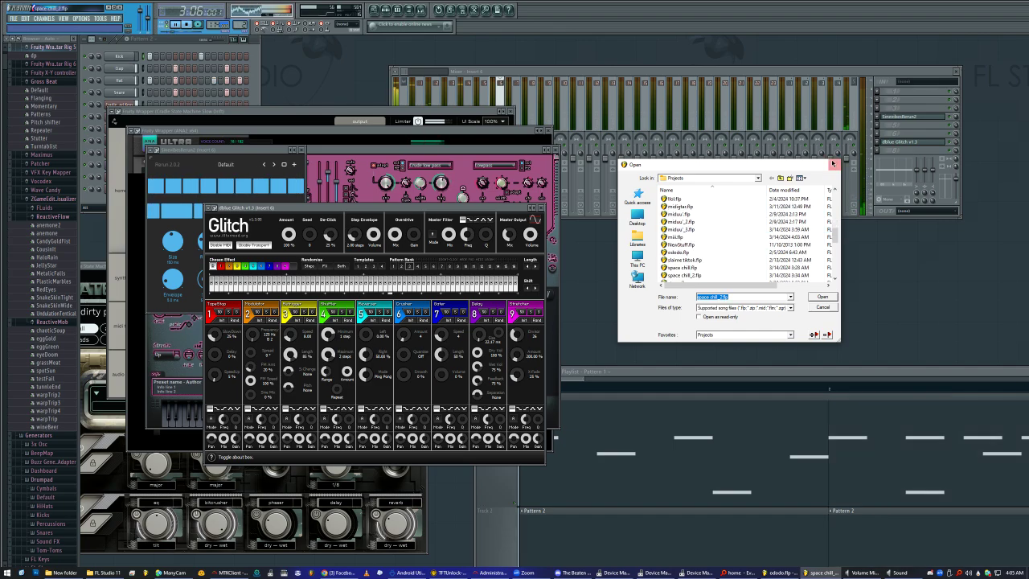
pyautogui.click(833, 164)
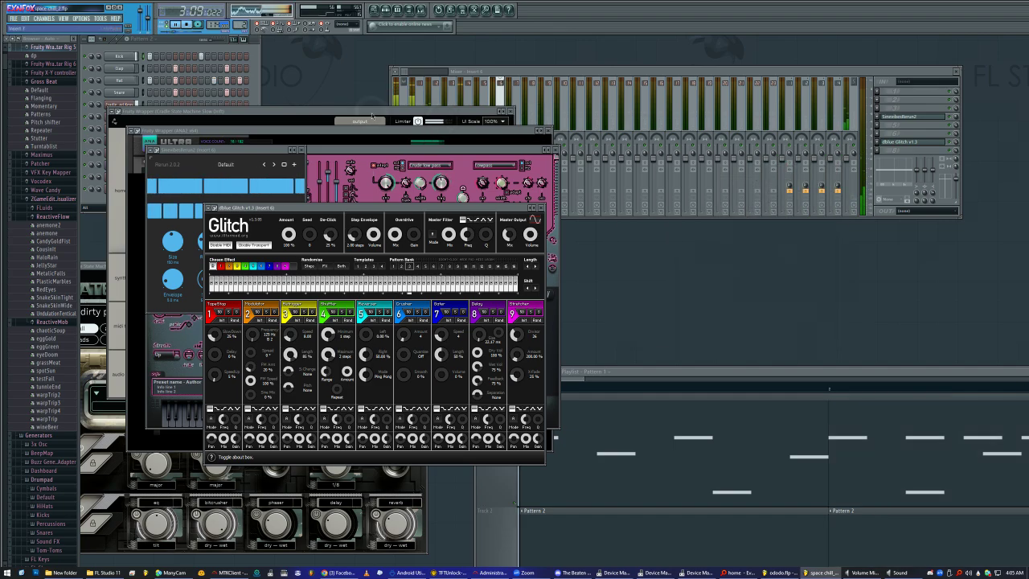
# - Adjust the audio buffer length in the audio settings and close the settings window
pyautogui.click(81, 18)
pyautogui.click(96, 47)
pyautogui.moveTo(472, 237); pyautogui.dragTo(485, 237)
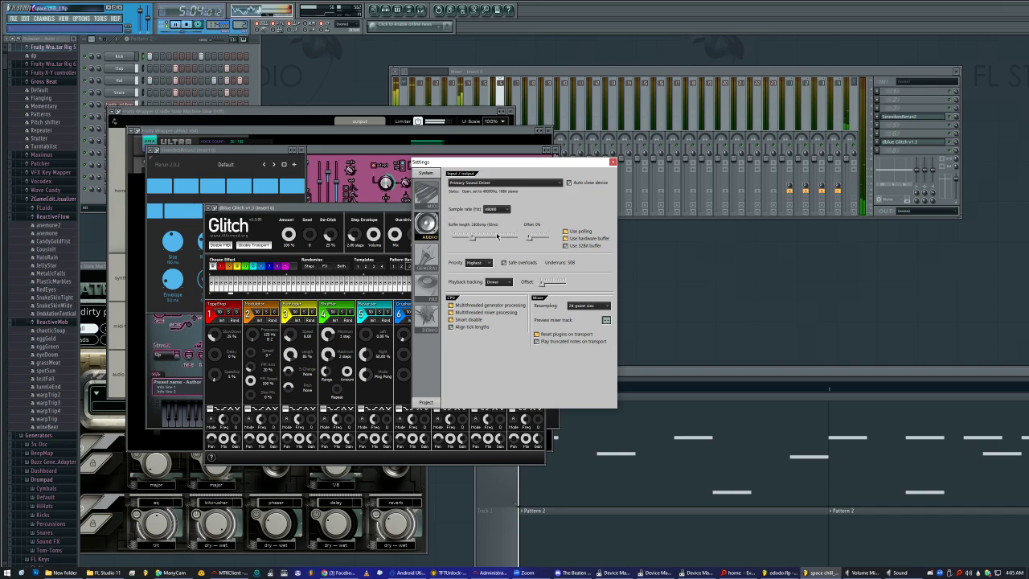
pyautogui.click(612, 161)
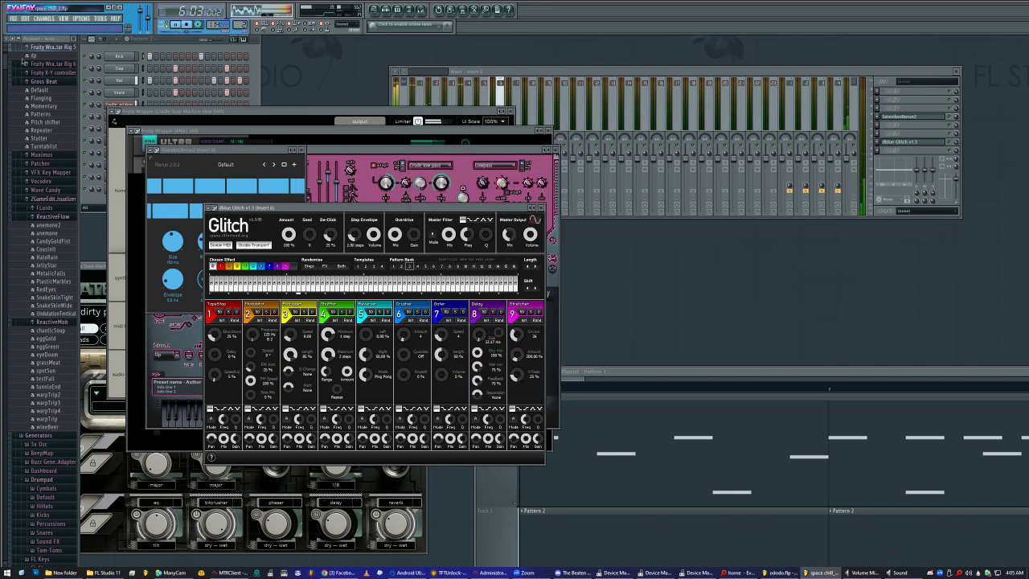
# - Open stoop.flp from the Projects folder and maximize its playlist to view the arrangement
pyautogui.click(13, 18)
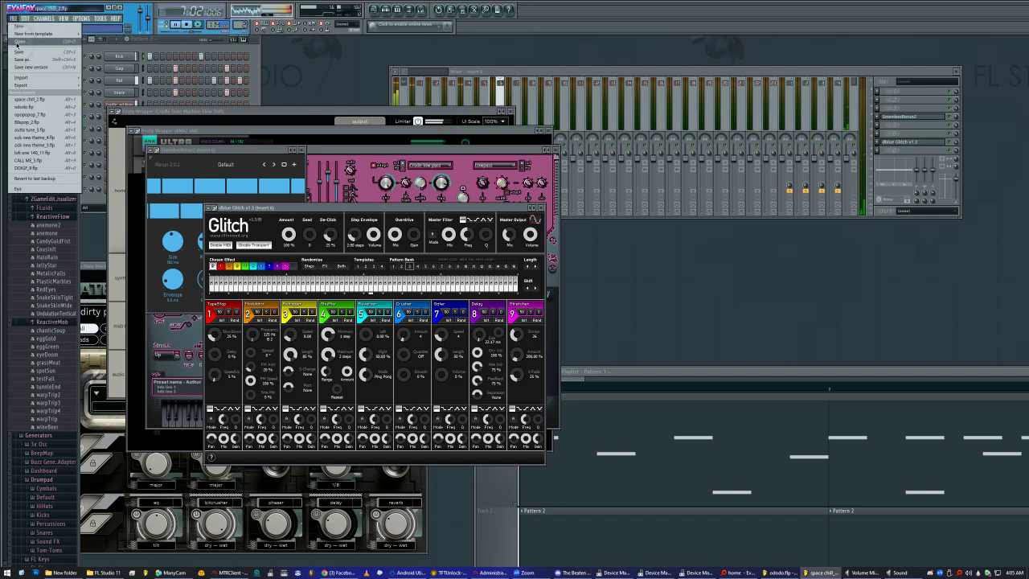
pyautogui.click(17, 43)
pyautogui.scroll(-5, 711, 257)
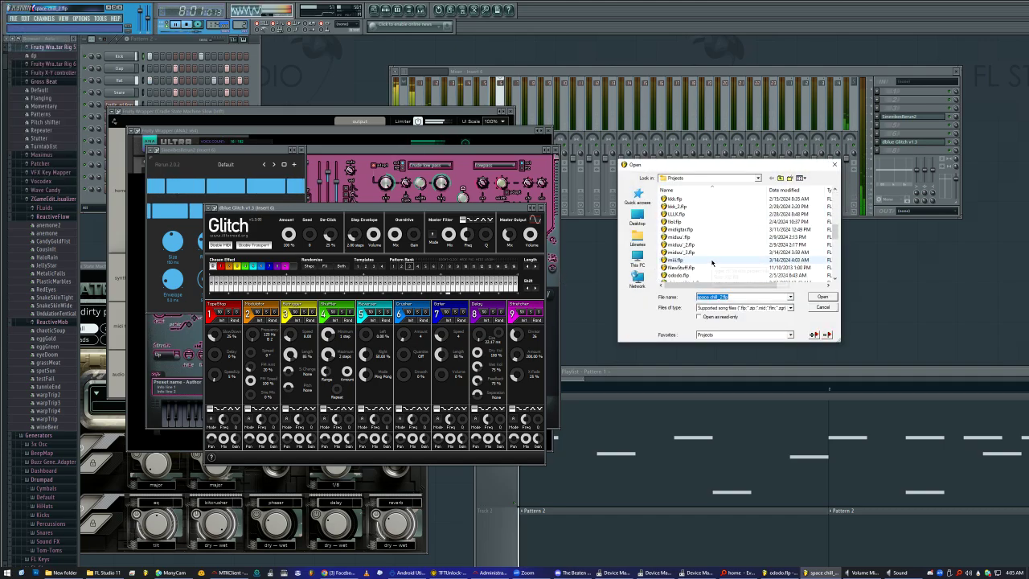
pyautogui.scroll(-3, 711, 262)
pyautogui.click(680, 238)
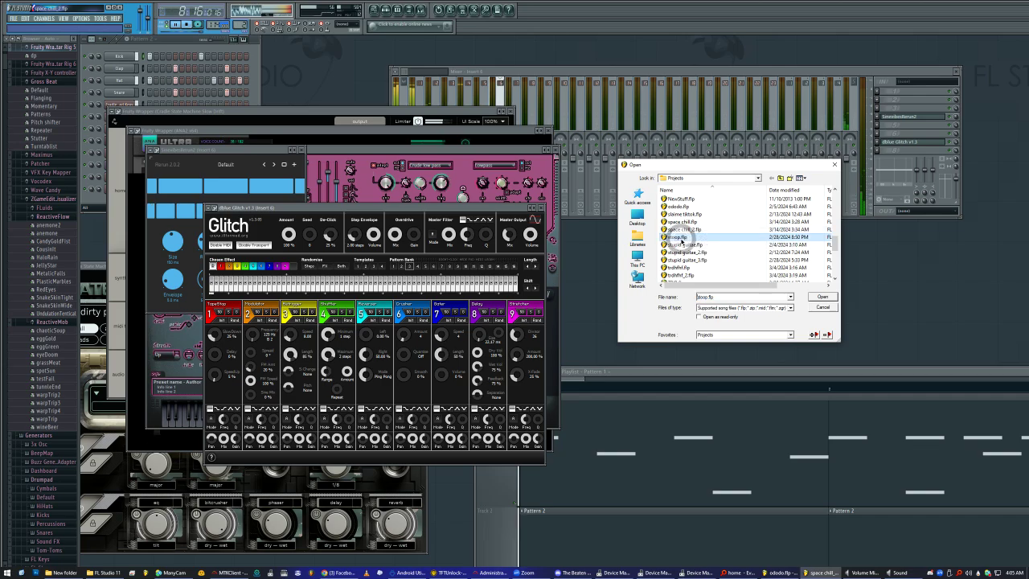
pyautogui.doubleClick(680, 239)
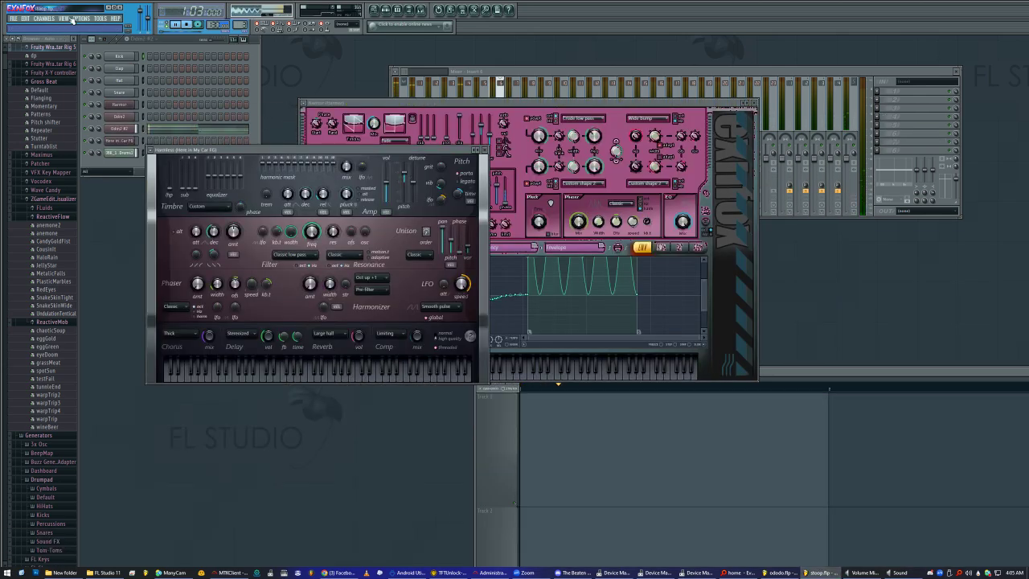
pyautogui.click(784, 371)
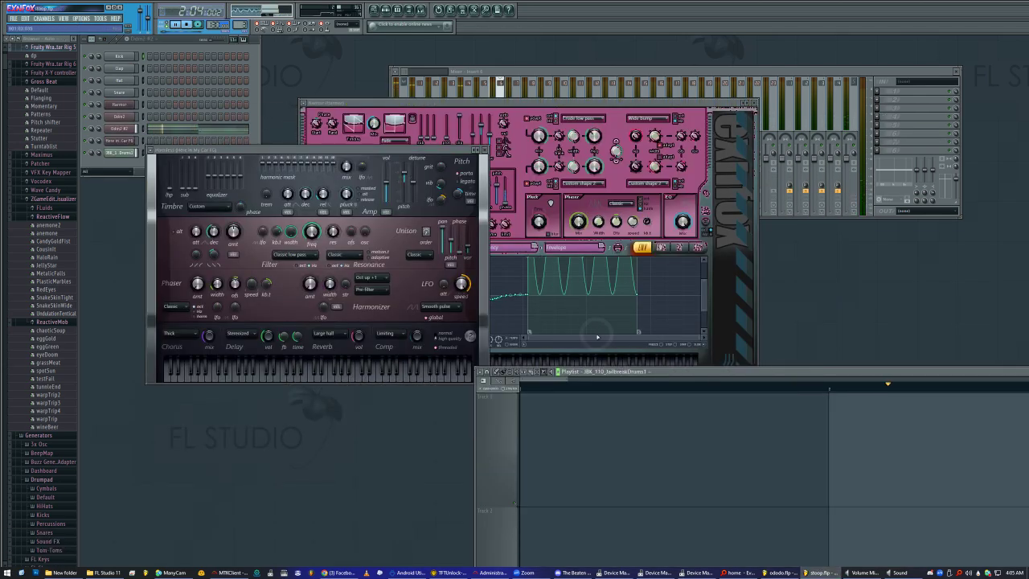
pyautogui.doubleClick(668, 371)
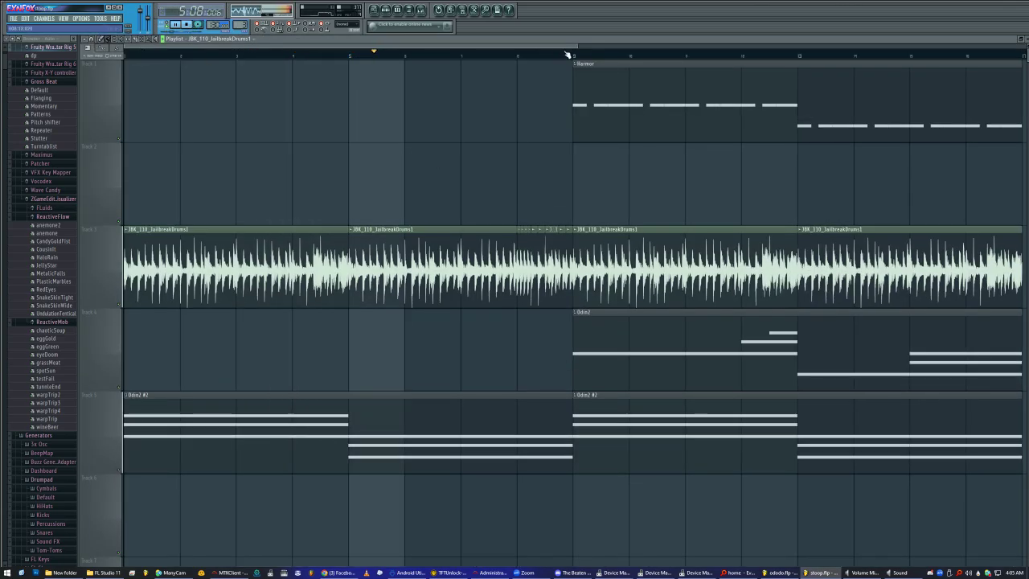
# - Open stupid guitar_3.flp from the Projects folder and clear the plugin windows covering its playlist
pyautogui.click(14, 18)
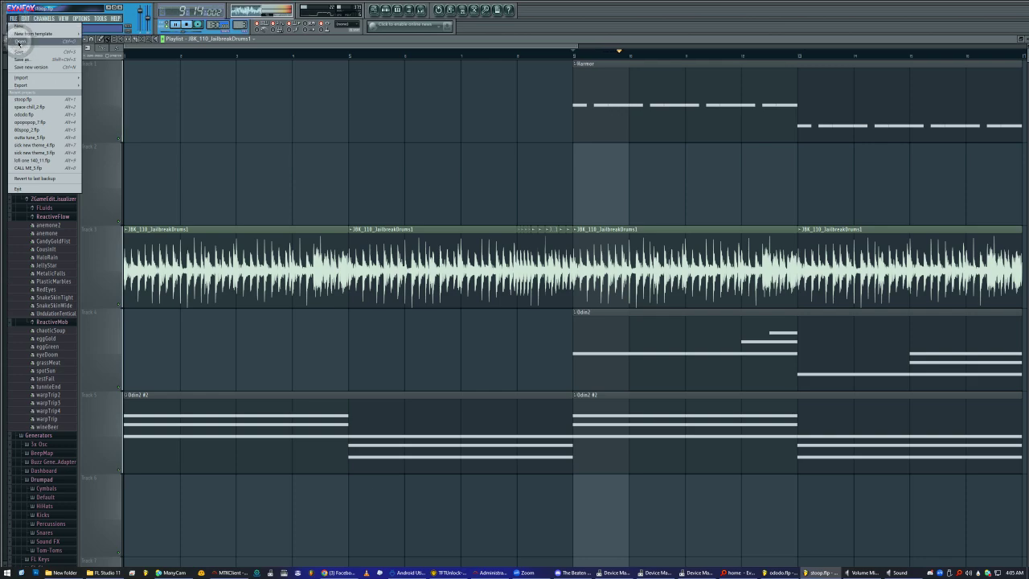
pyautogui.click(20, 42)
pyautogui.click(520, 308)
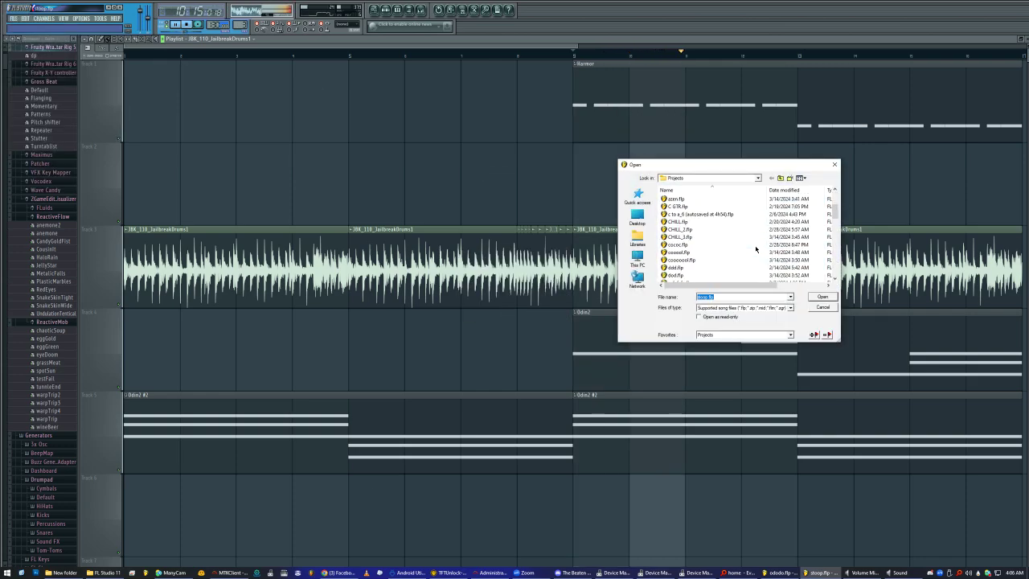
pyautogui.scroll(-5, 757, 244)
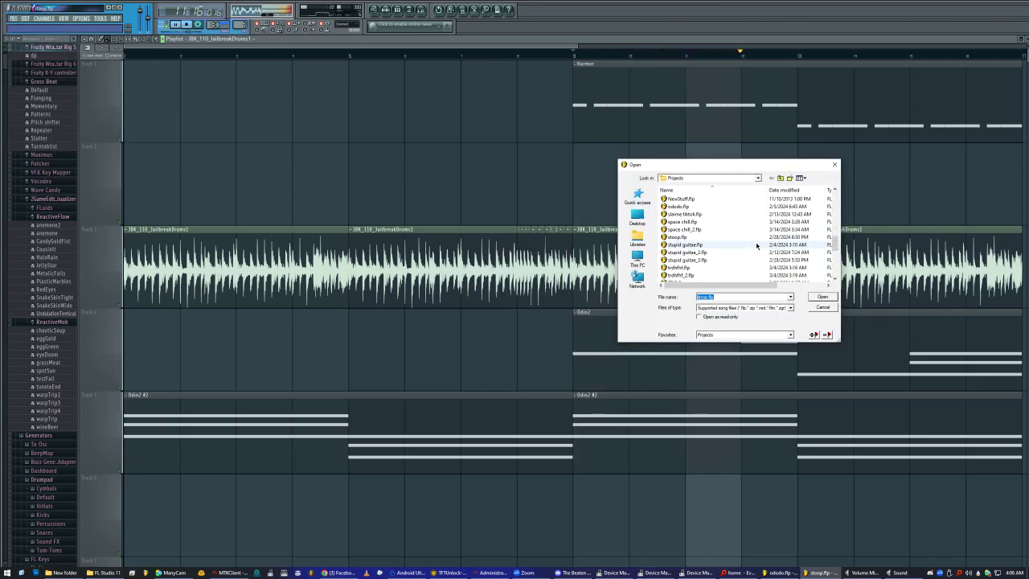
pyautogui.doubleClick(721, 260)
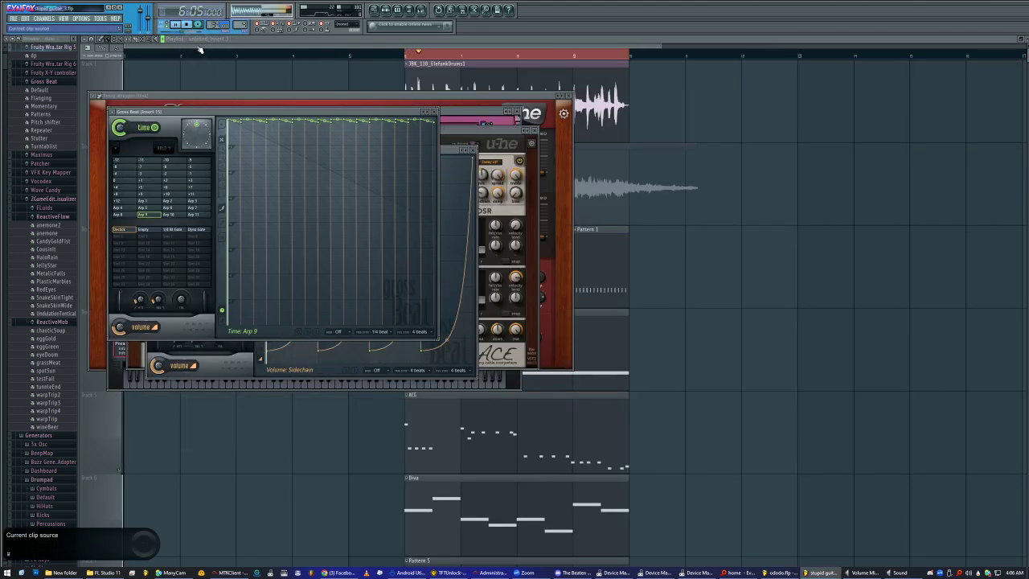
pyautogui.press('F12')
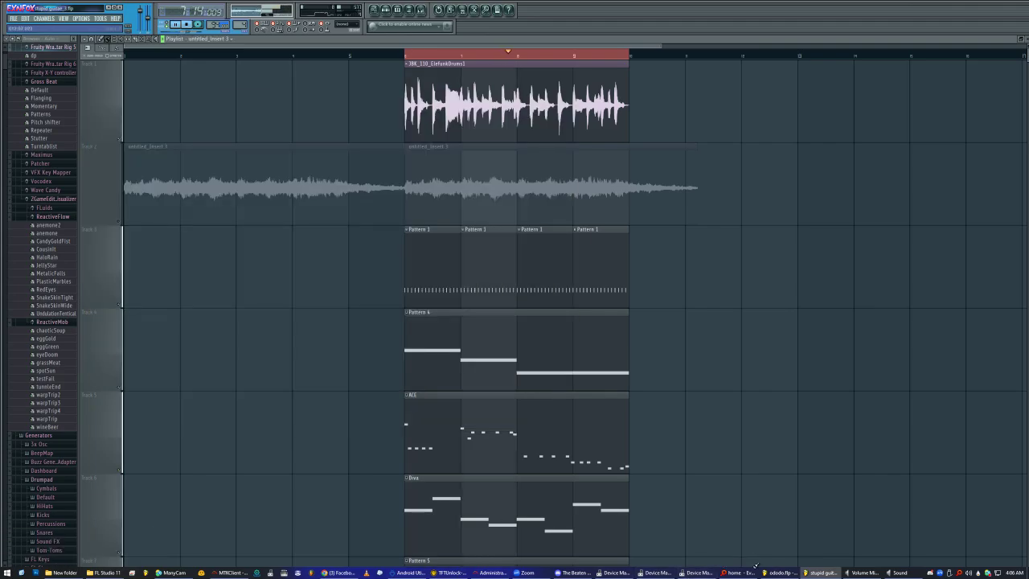